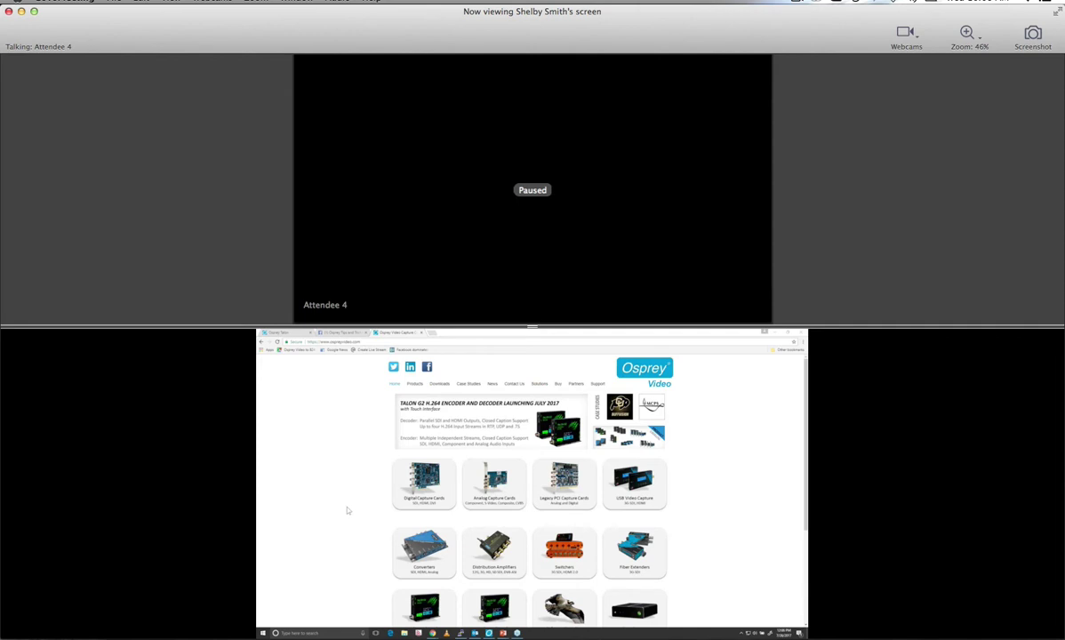
Step: Browse the Digital Capture Cards product page, then show the Messaging Apps vs. Social Networks chart slide
left_click(396, 498)
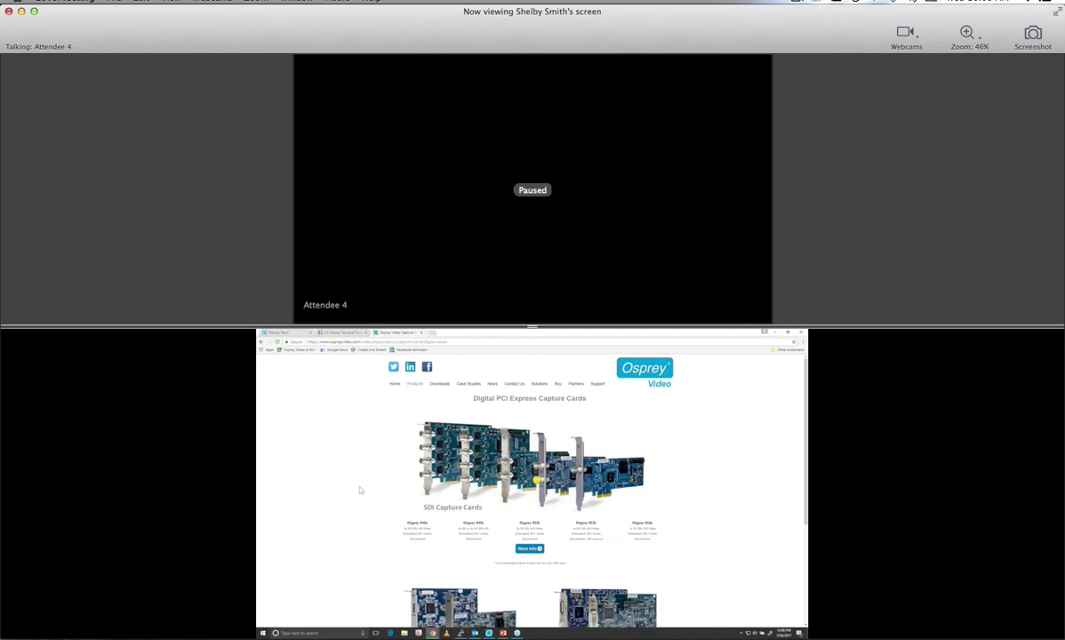
scroll(359, 490, "down", 2)
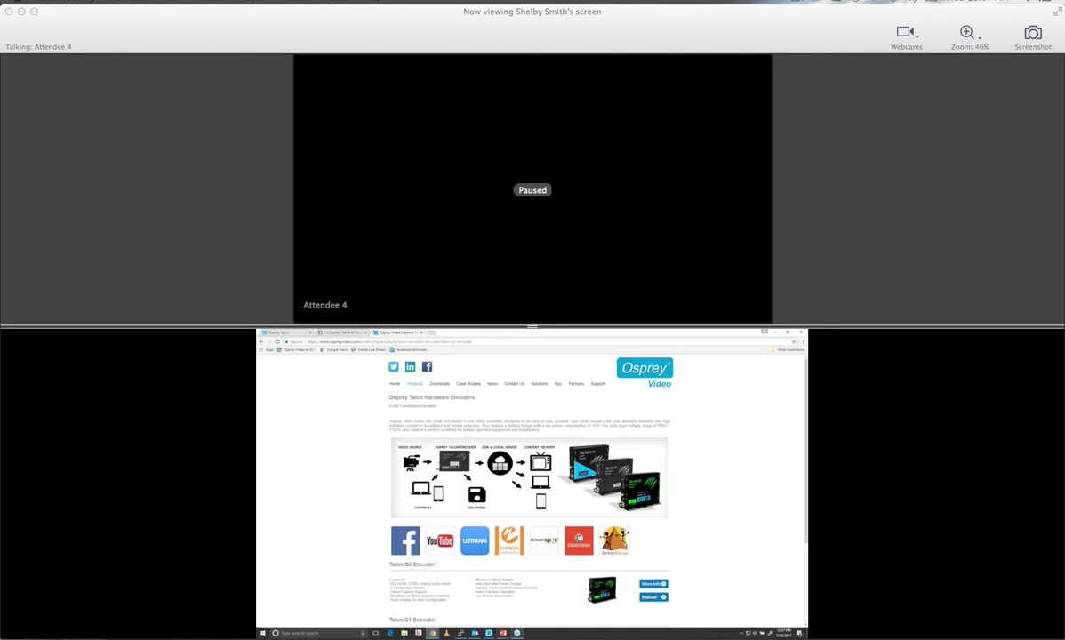
mouse_move(503, 633)
left_click(515, 605)
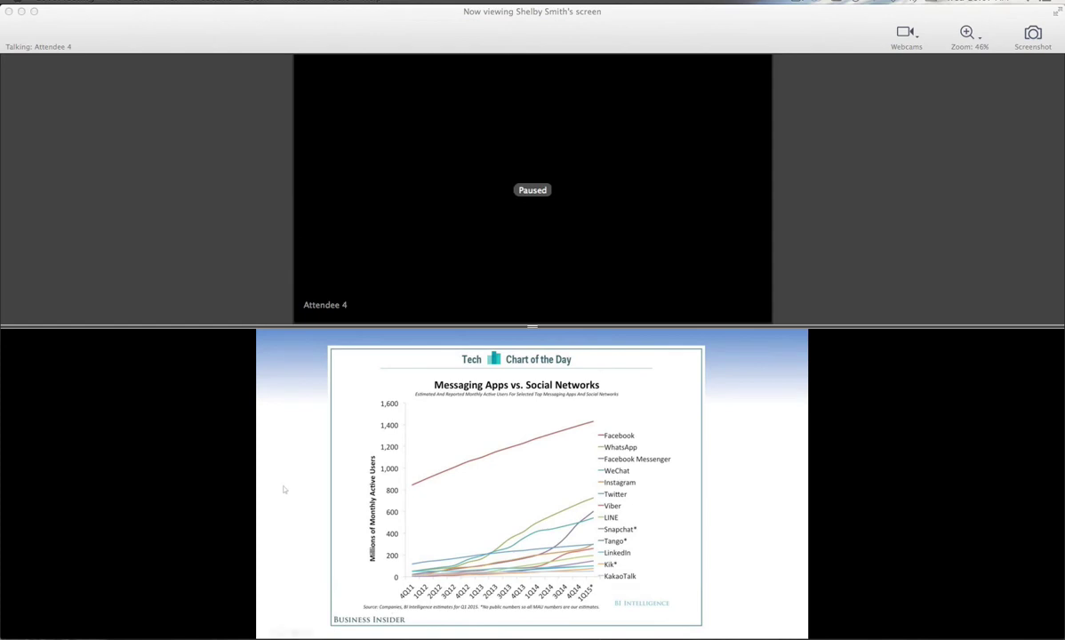
Step: Advance the slideshow from the messaging-apps chart toward the Talon G1 encoder slide
key("Right")
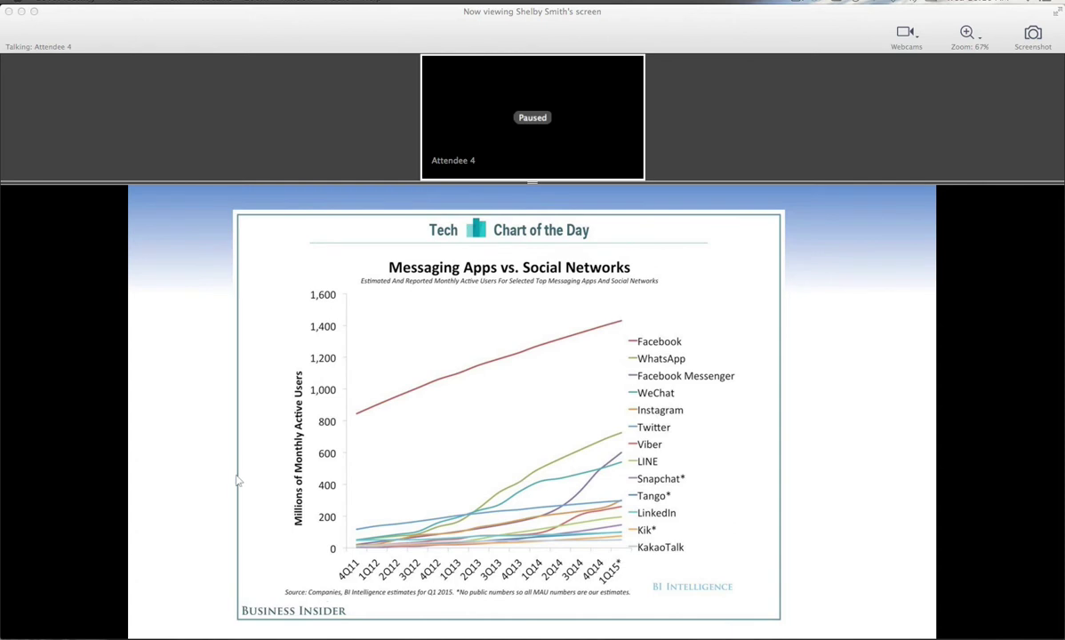
Step: Advance to the Talon G2 slide, then open the Osprey Tips and Tricks page's Publishing Tools
left_click(191, 480)
left_click(191, 480)
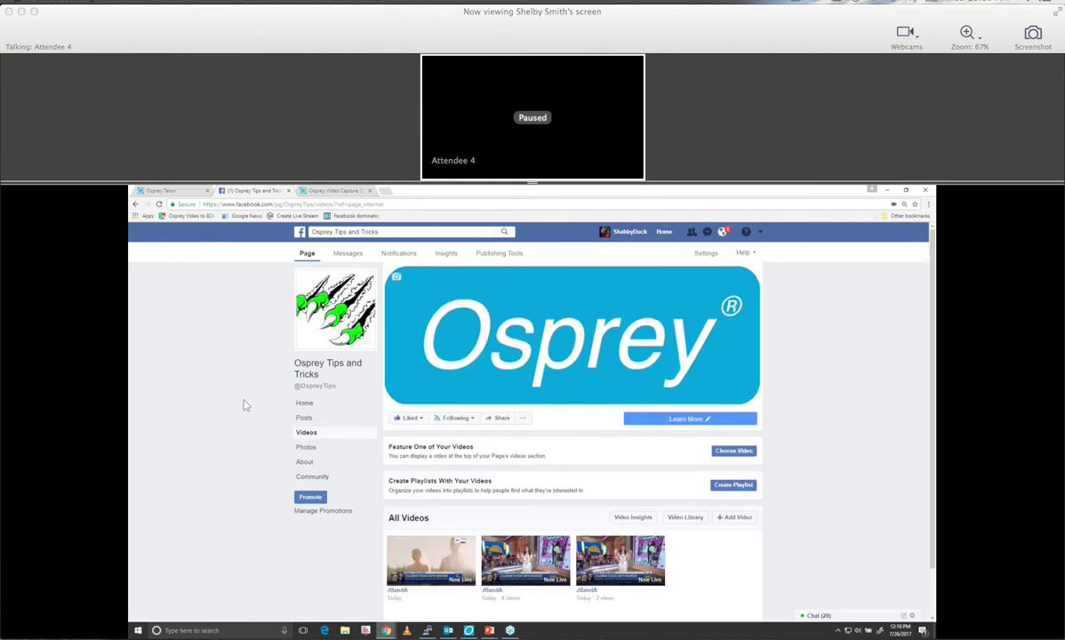
left_click(292, 434)
left_click(499, 254)
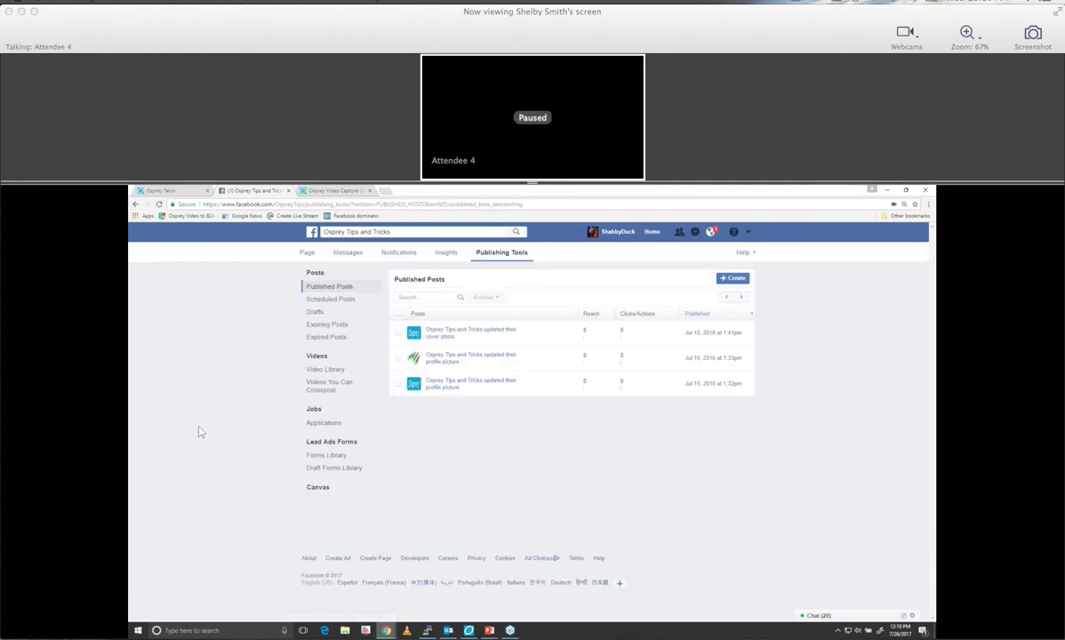
Step: Create a Live Video post on the page using the External Device streaming option
left_click(731, 279)
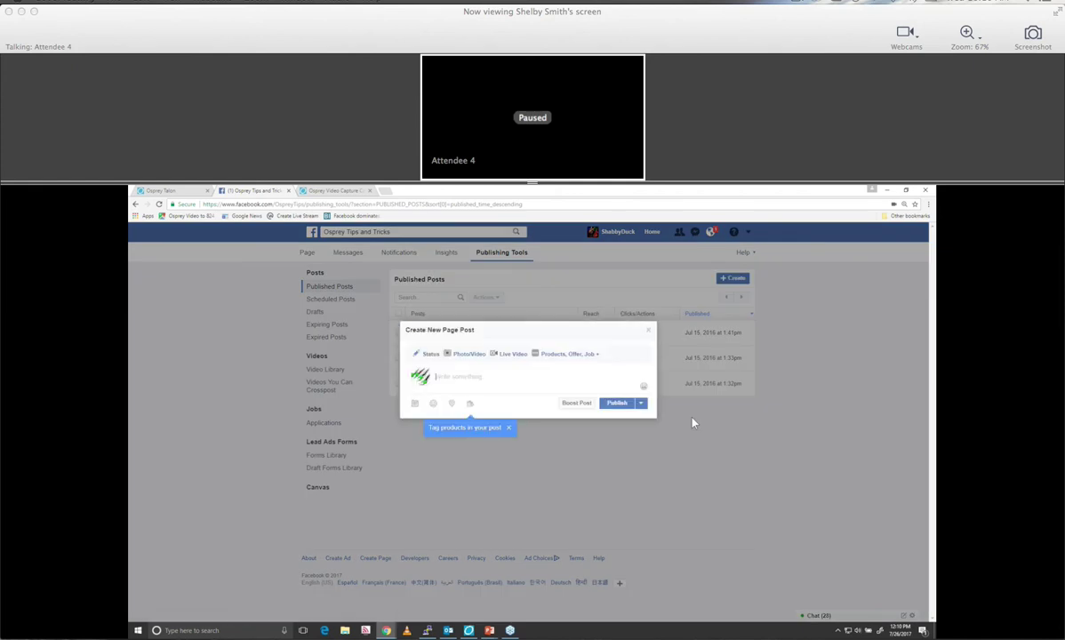
left_click(505, 354)
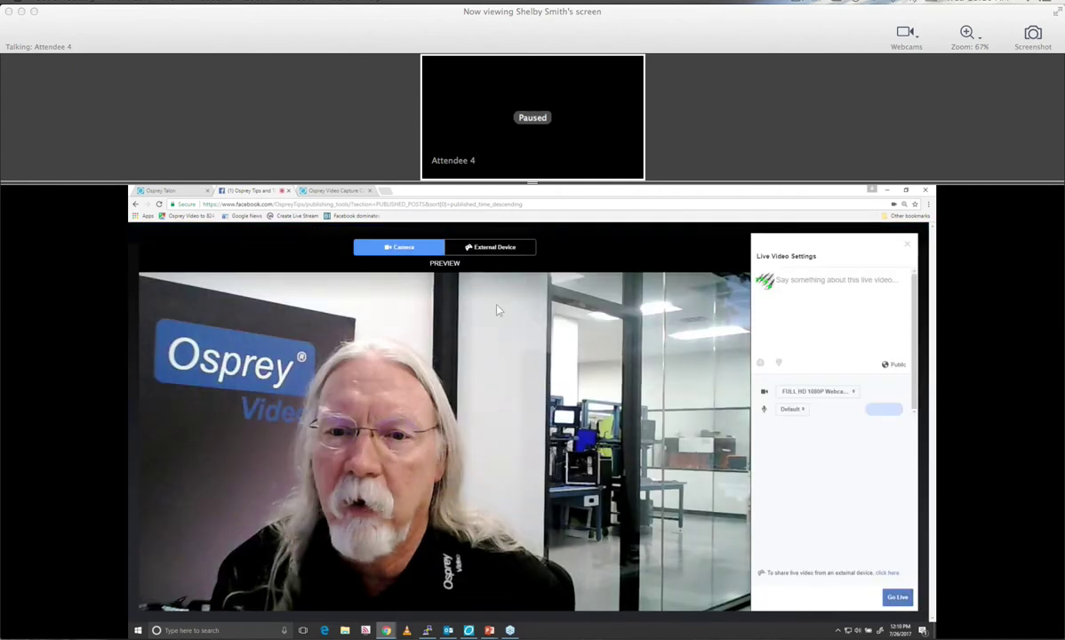
left_click(493, 249)
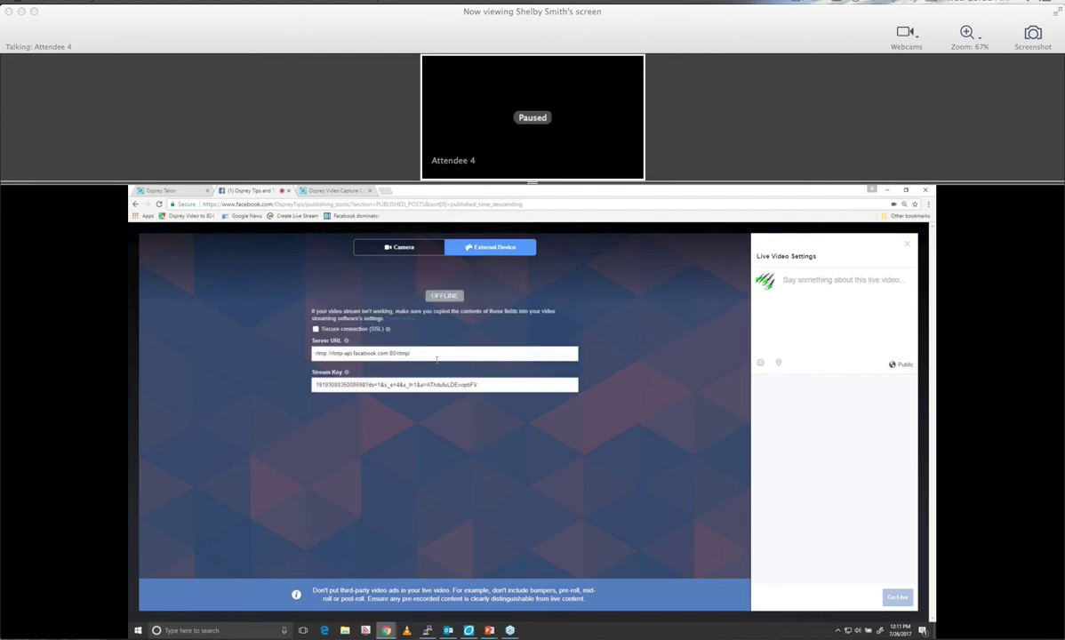
Step: Copy the Facebook live video's Server URL and Stream Key for use in the Talon encoder
left_click(423, 353)
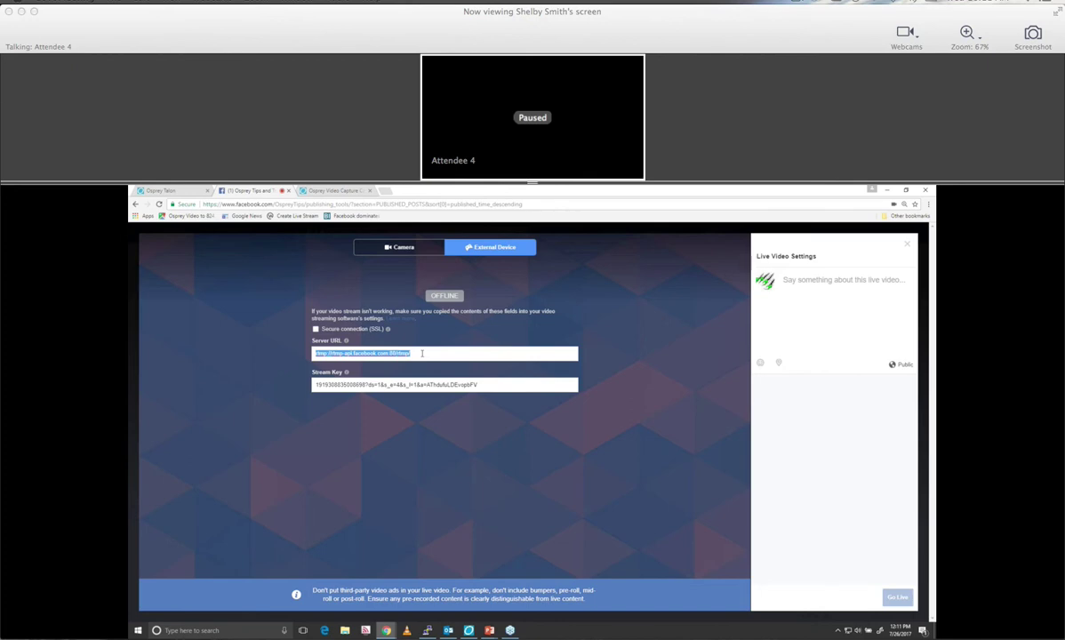
left_click(481, 387)
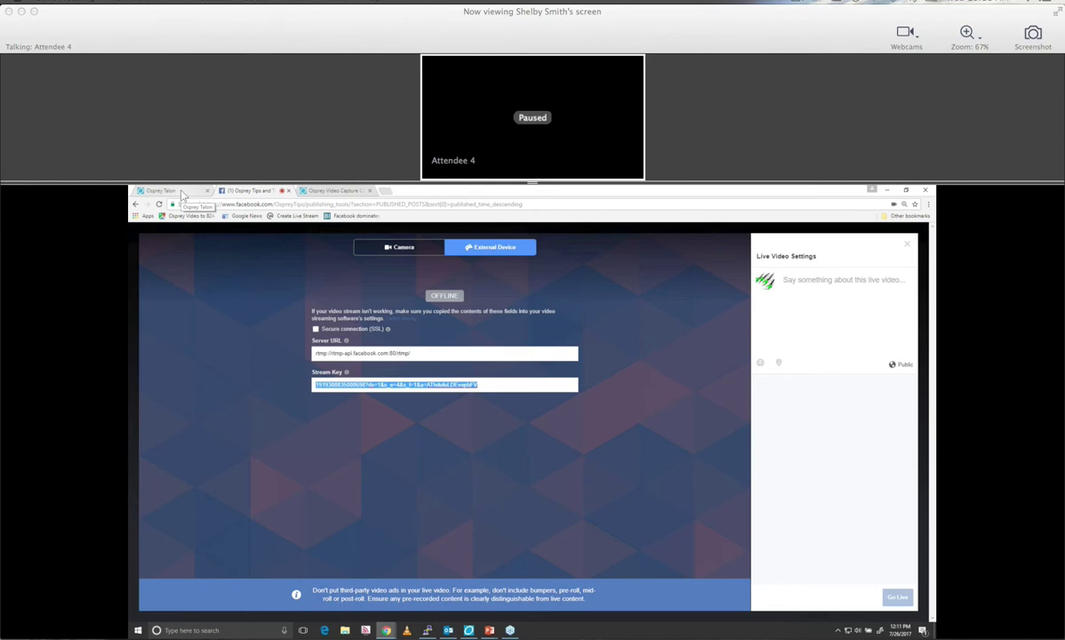
left_click(181, 194)
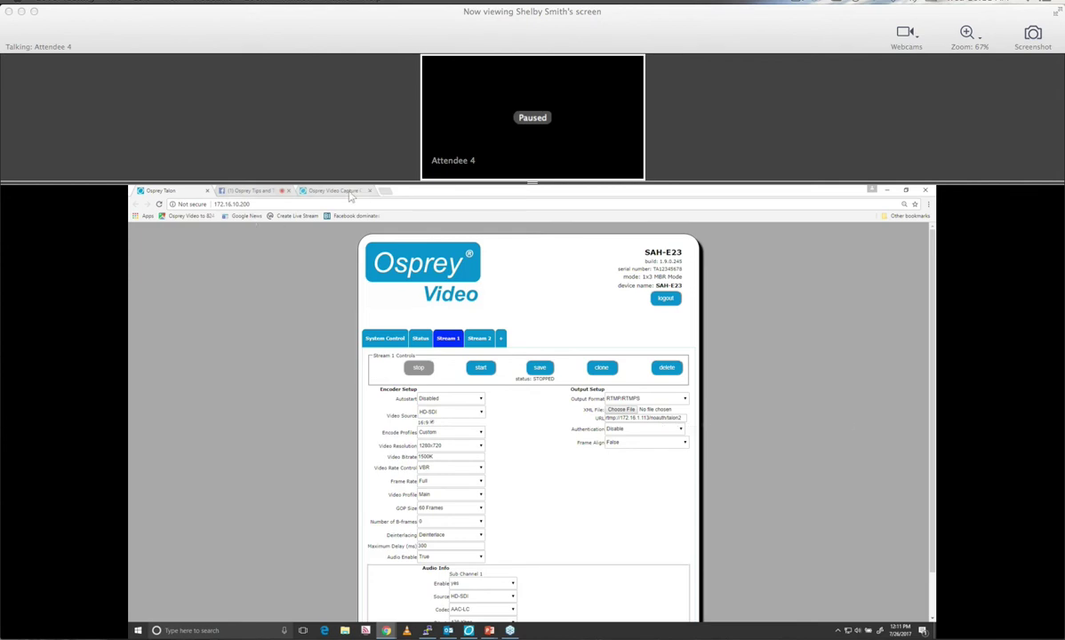
left_click(249, 192)
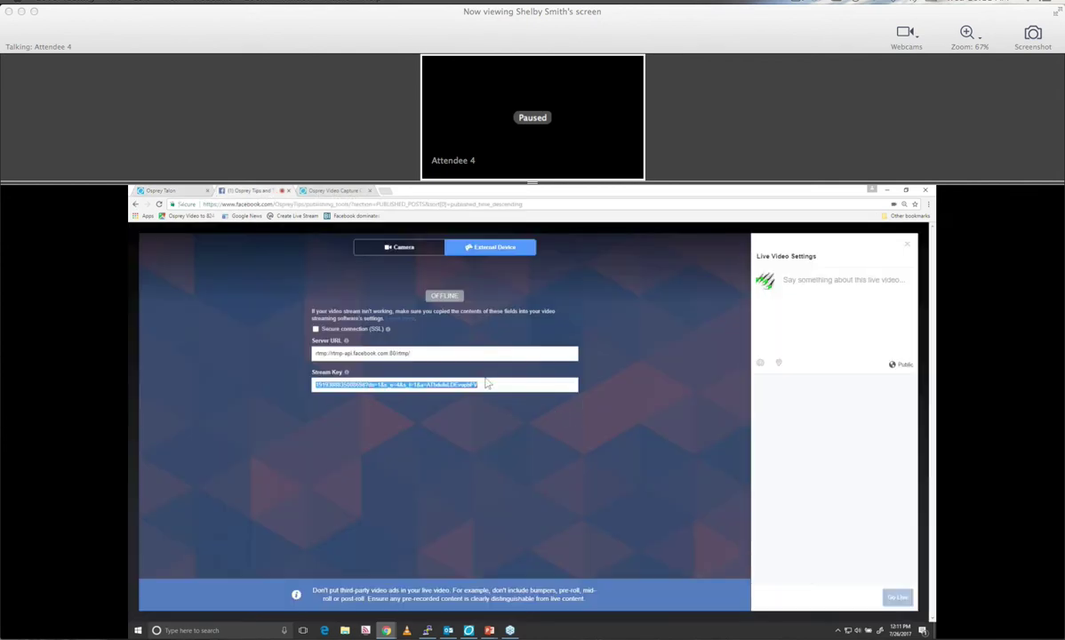
left_click(422, 355)
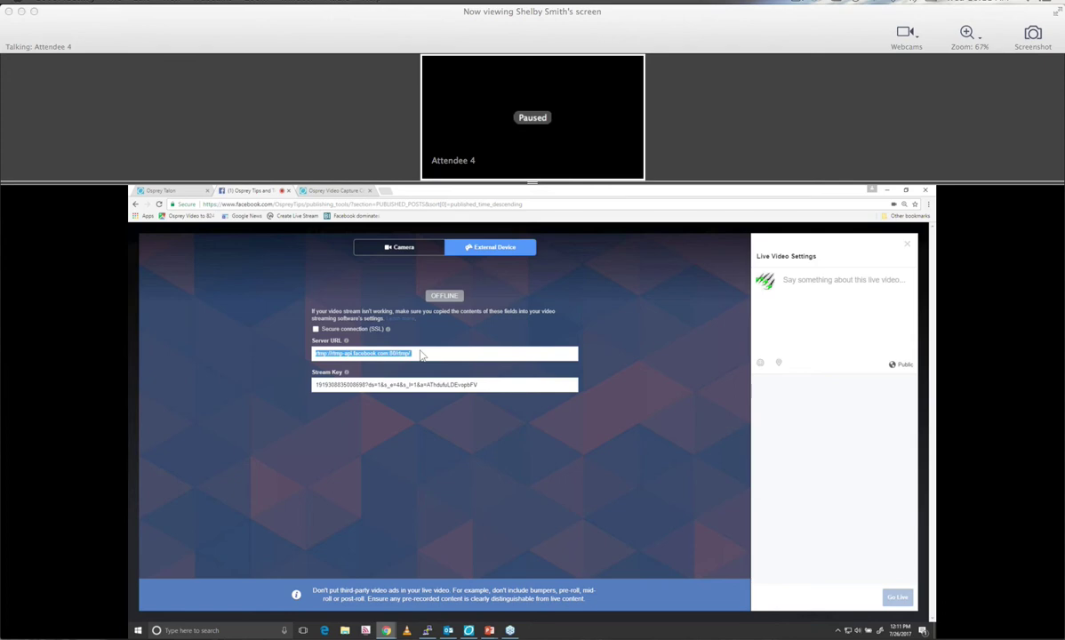
Step: Clear Stream 1's output URL and paste in Facebook's rtmp://rtmp-api.facebook.com:80/rtmp/ server URL
left_click(169, 190)
double_click(634, 418)
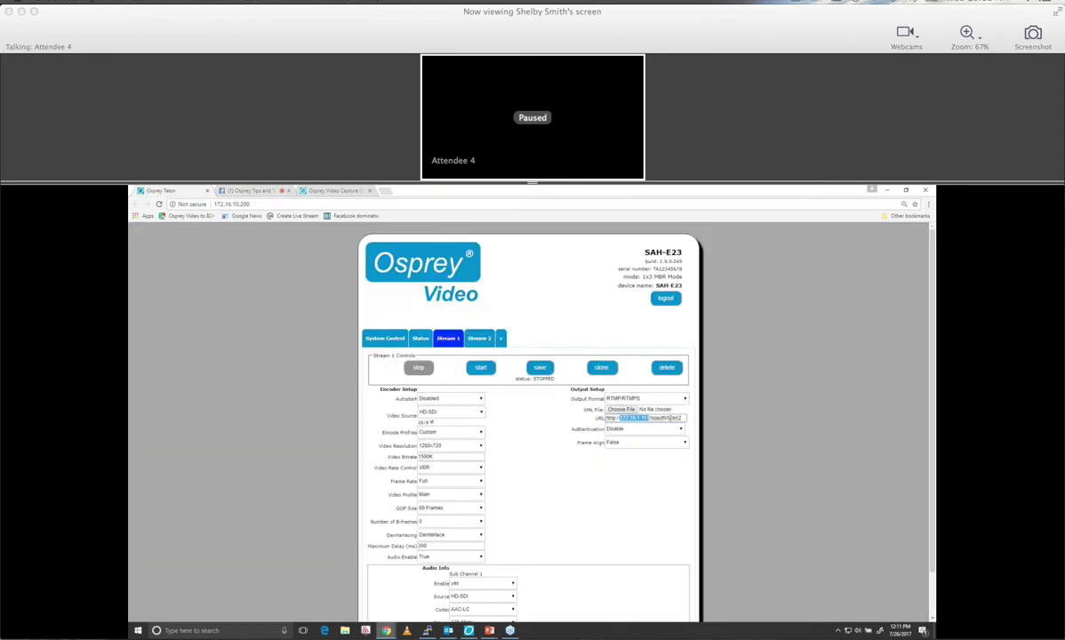
key("ctrl+a")
key("BackSpace")
left_click(250, 190)
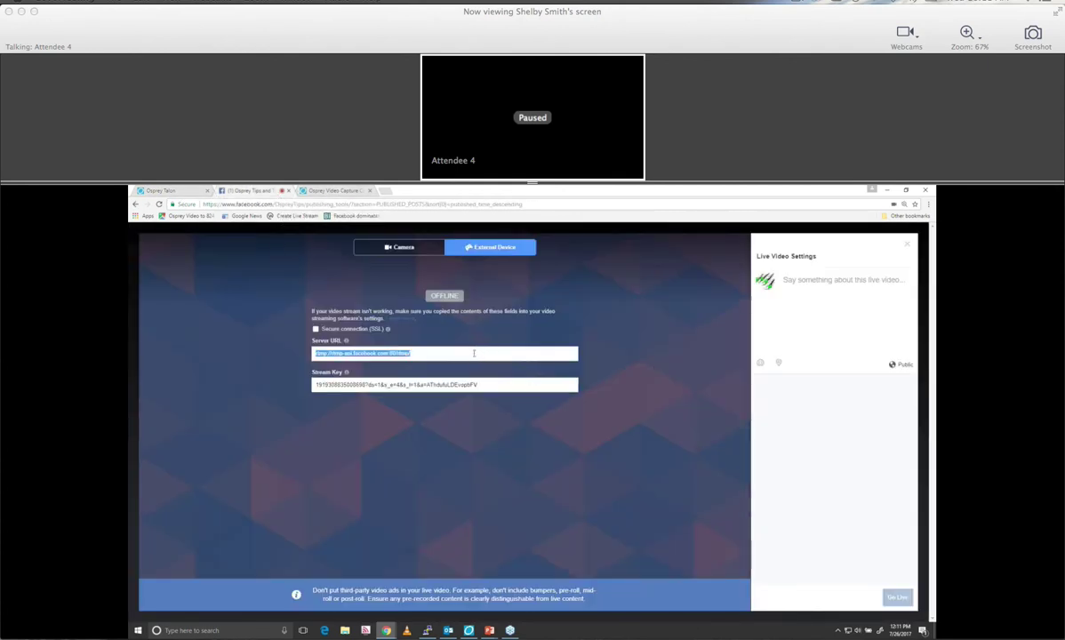
left_click(162, 191)
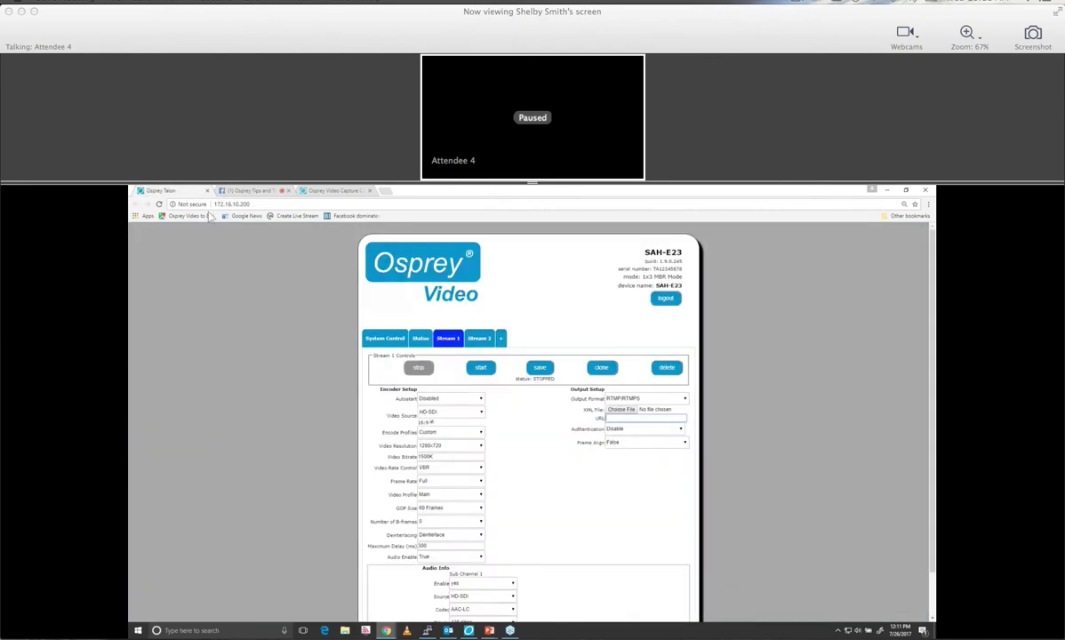
left_click(622, 418)
type("rtmps://rtmp-api.facebook.com:80/rtmp/")
Step: Copy the Facebook stream key and append it to the end of the output URL
left_click(251, 191)
left_click(483, 385)
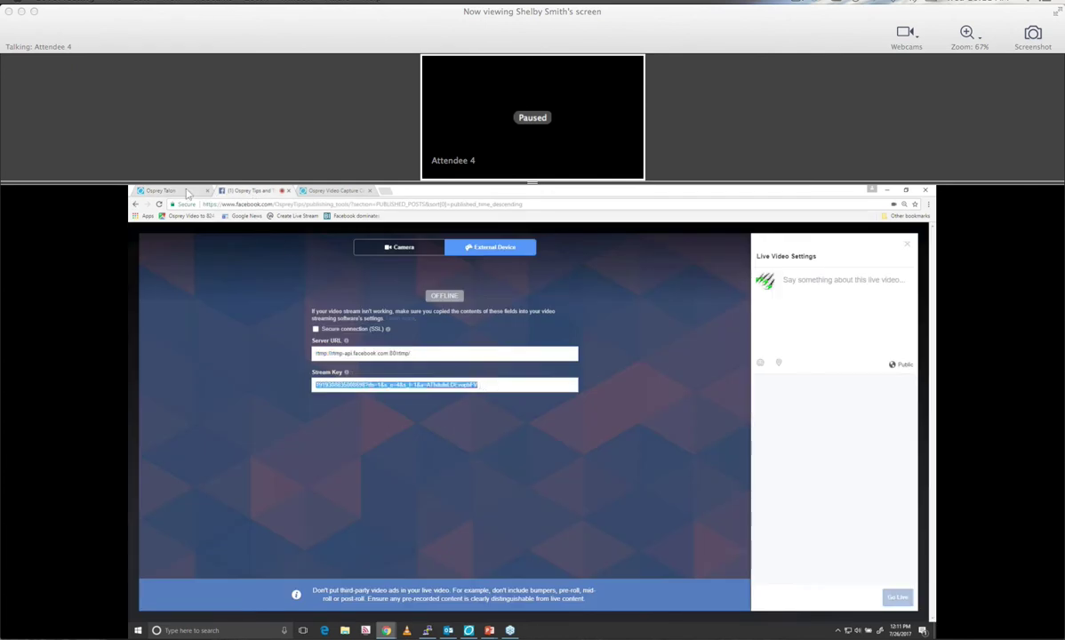
left_click(160, 191)
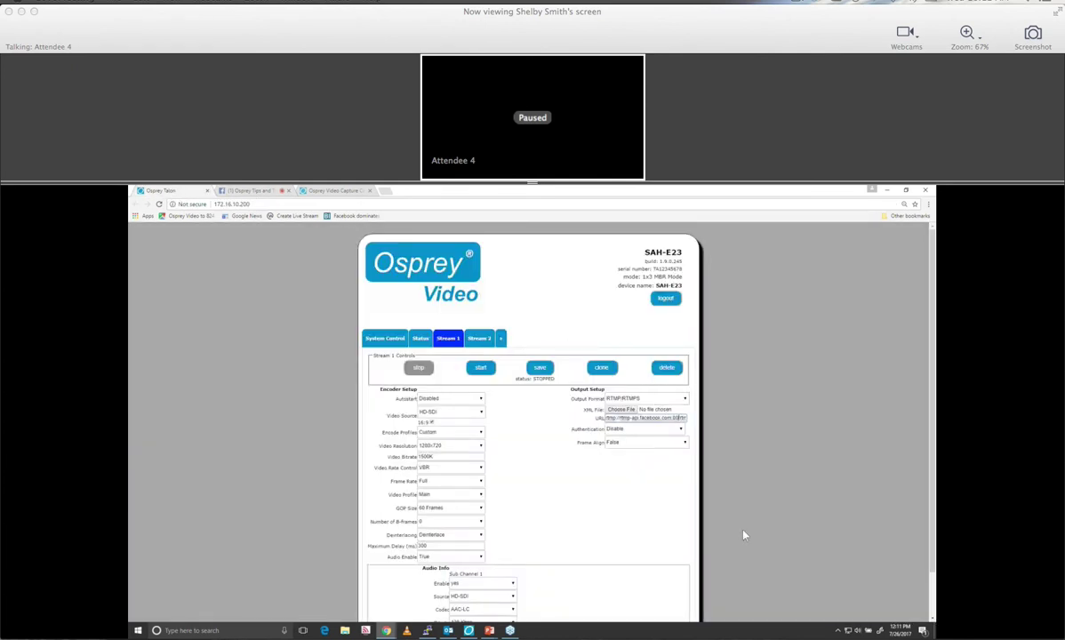
key("End")
key("ctrl+v")
Step: Open Stream 1's Output Format list, currently set to RTMP/RTMPS
left_click(676, 399)
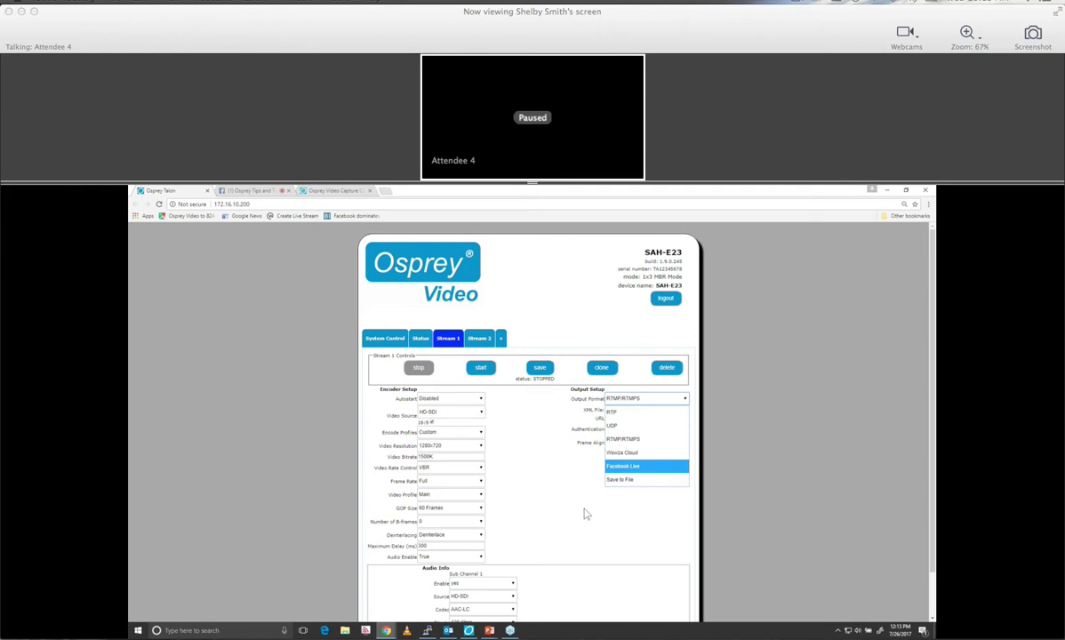
Step: Switch Stream 1 to Facebook Live output and start the device-code login at facebook.com/device
key("Return")
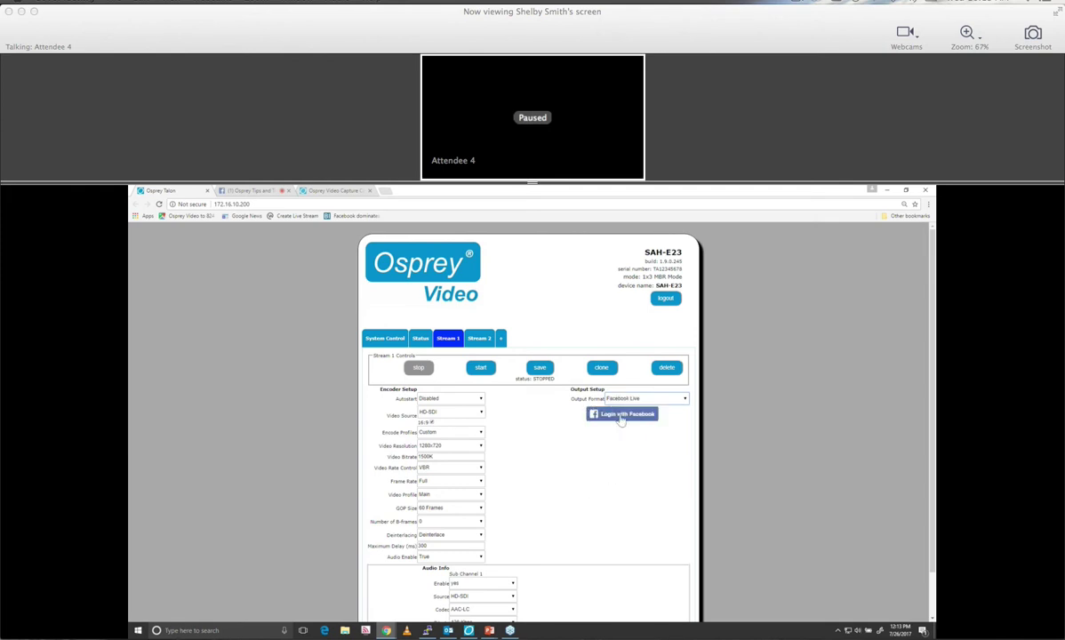
left_click(622, 415)
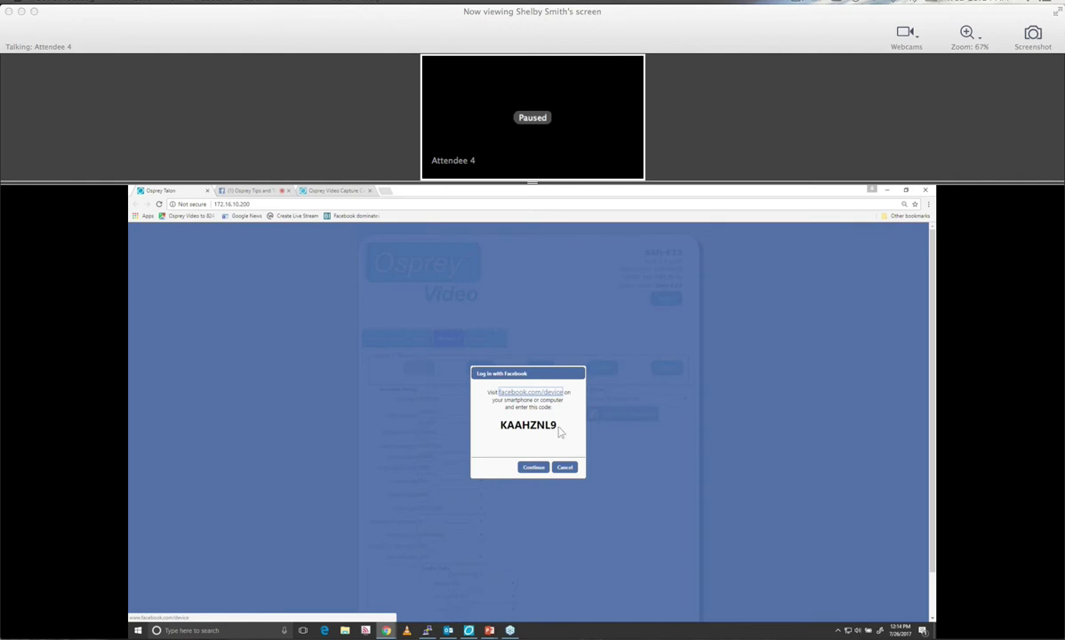
left_click_drag(553, 431, 477, 428)
key("ctrl+c")
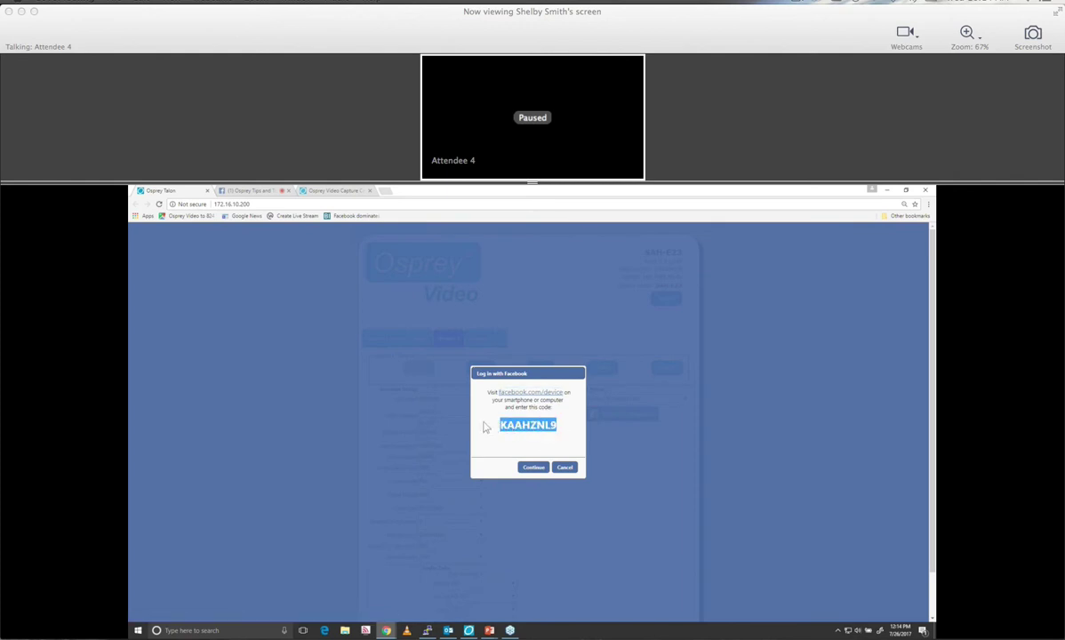
left_click(553, 396)
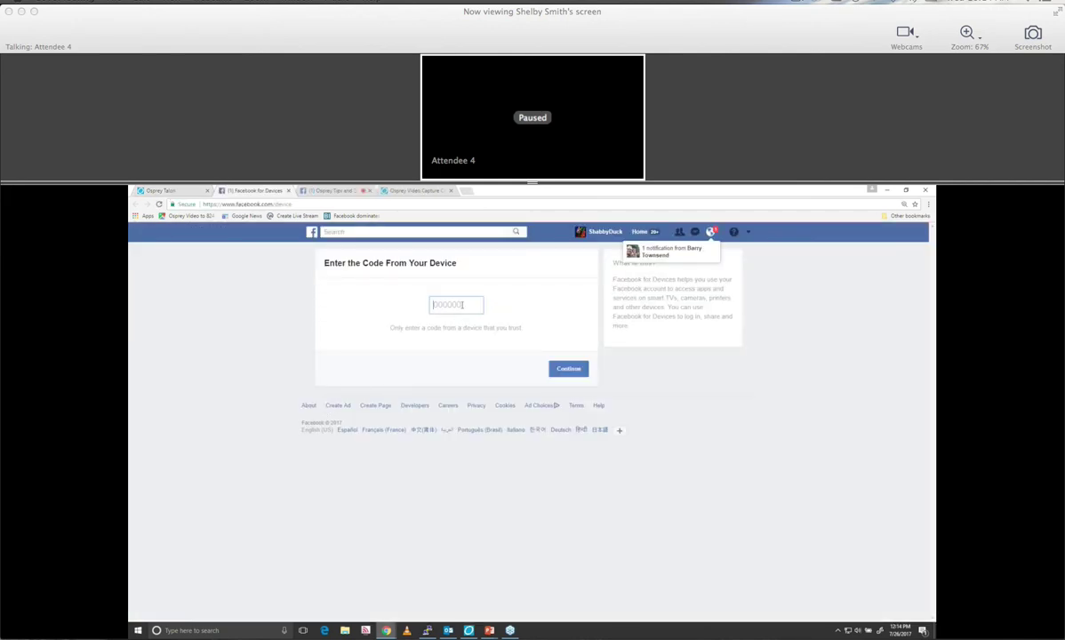
Step: Enter the device login code on Facebook and confirm connecting the Osprey Talon Encoder
left_click(462, 304)
key("ctrl+v")
left_click(569, 368)
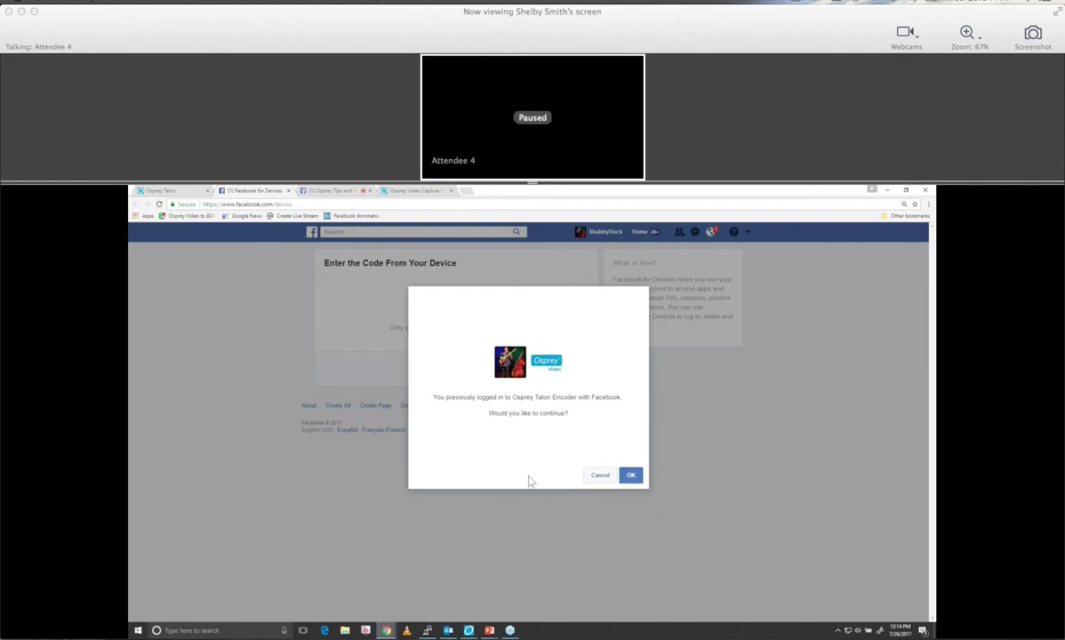
left_click(632, 481)
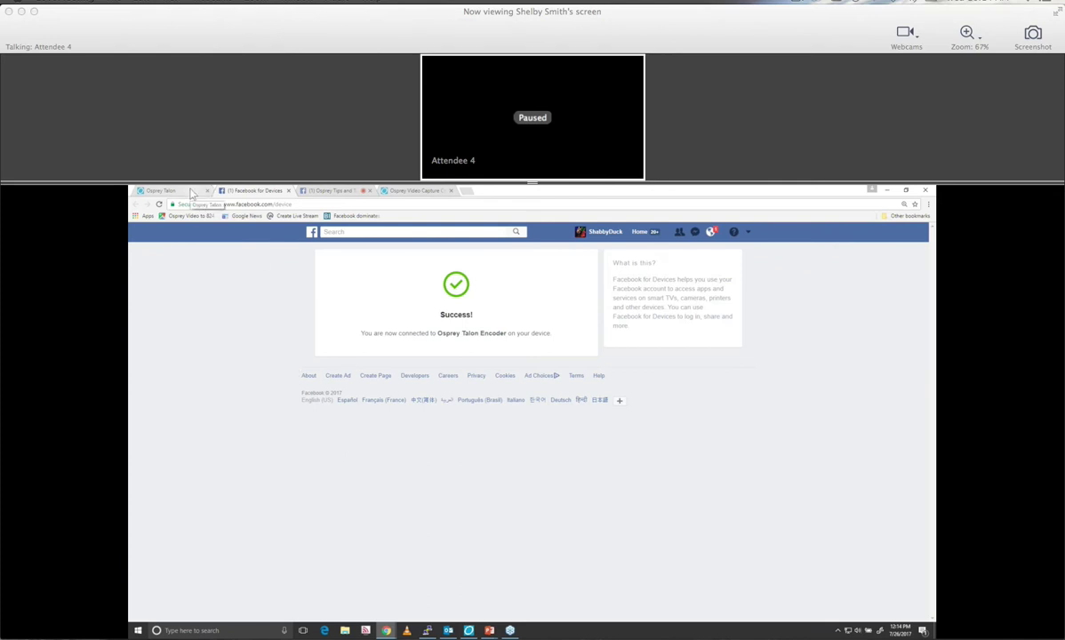
left_click(163, 190)
Step: Dismiss the login messages and enter the stream text 'S and a' and 'web demo of the talon'
left_click(527, 468)
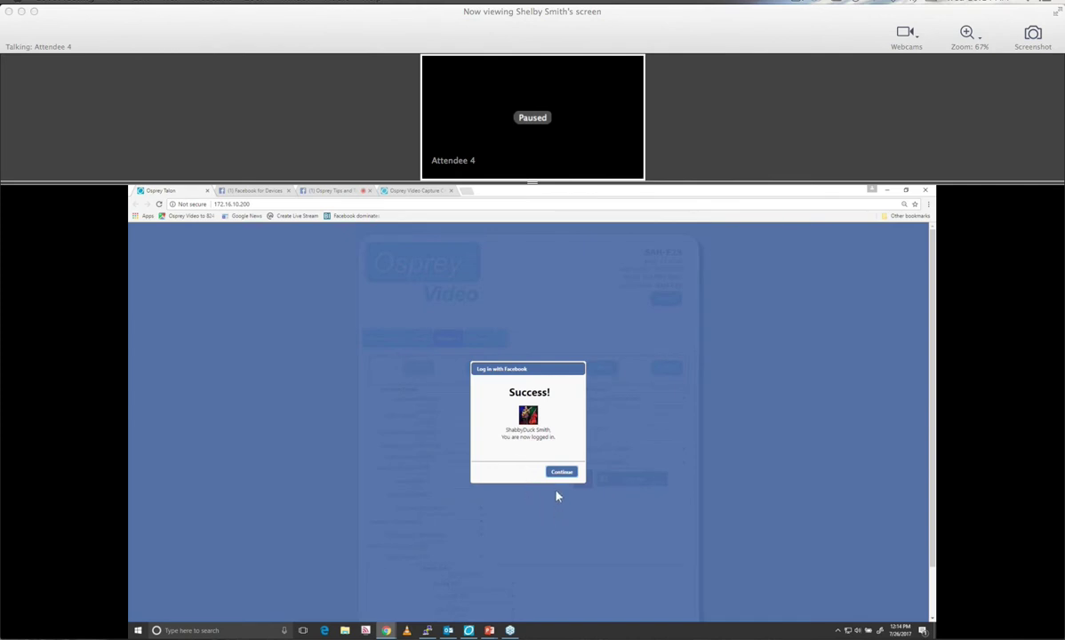
left_click(561, 477)
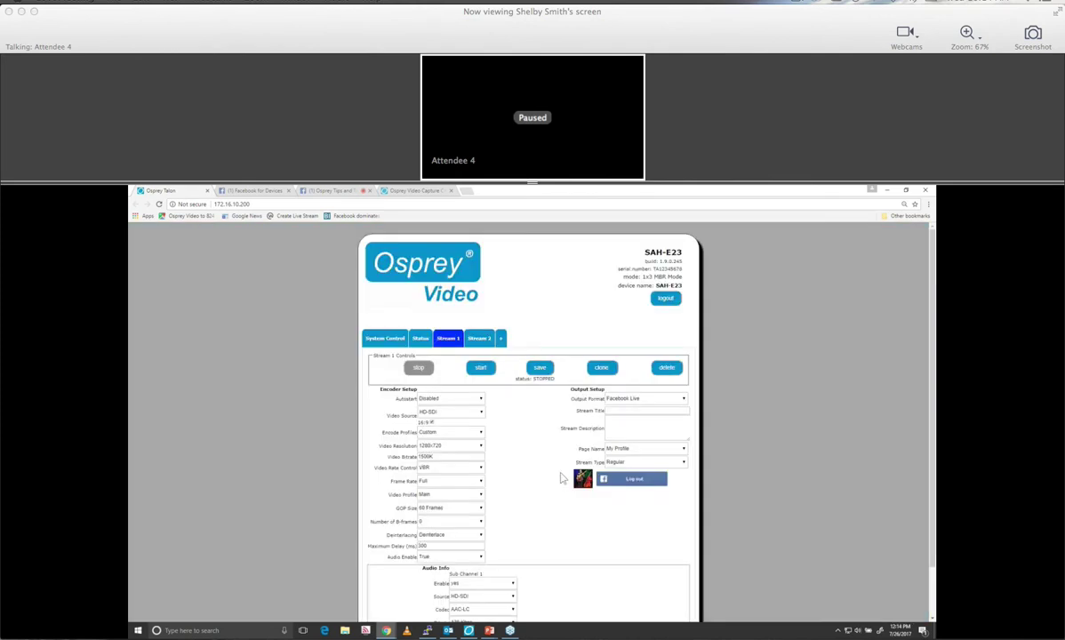
left_click(628, 410)
type("S and a")
left_click(659, 432)
type("web demo of the talon")
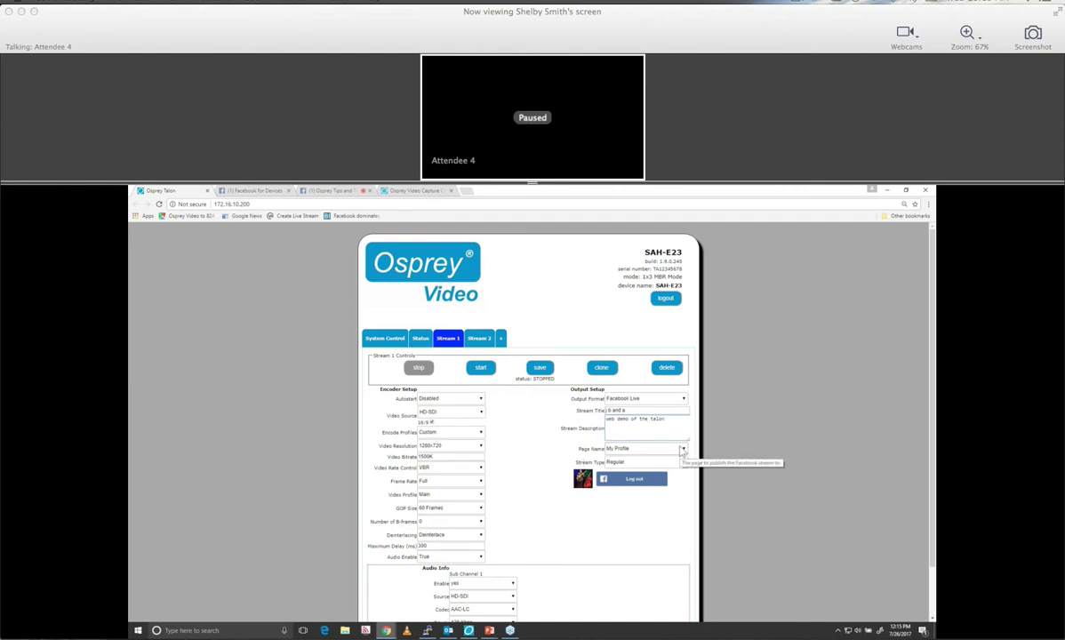
Step: Publish to the Osprey Tips and Tricks page with Continuous Live as the stream type
left_click(683, 449)
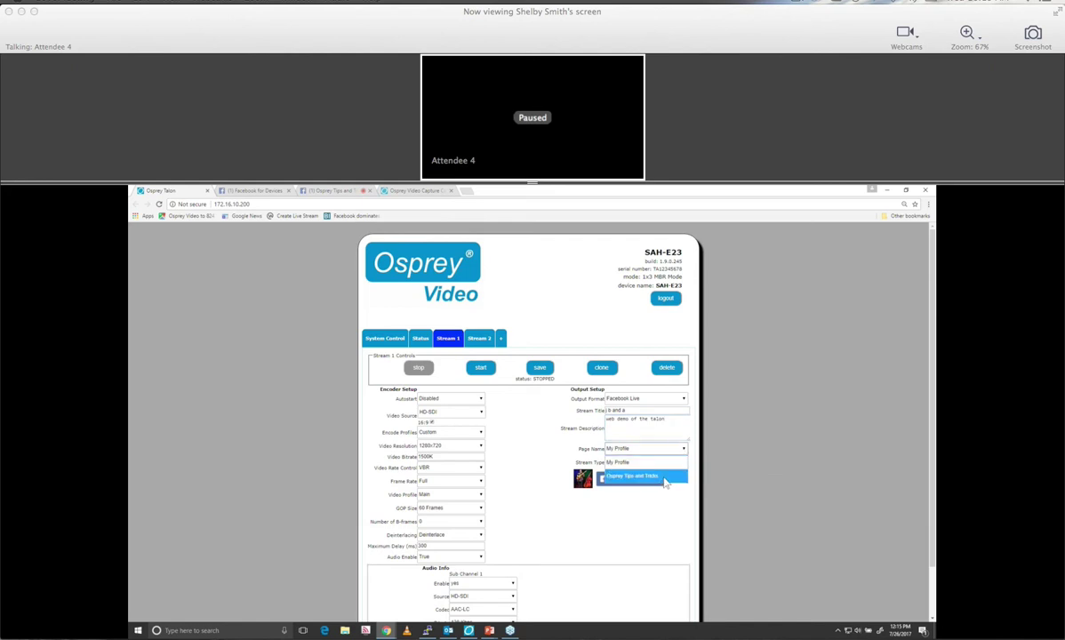
left_click(665, 481)
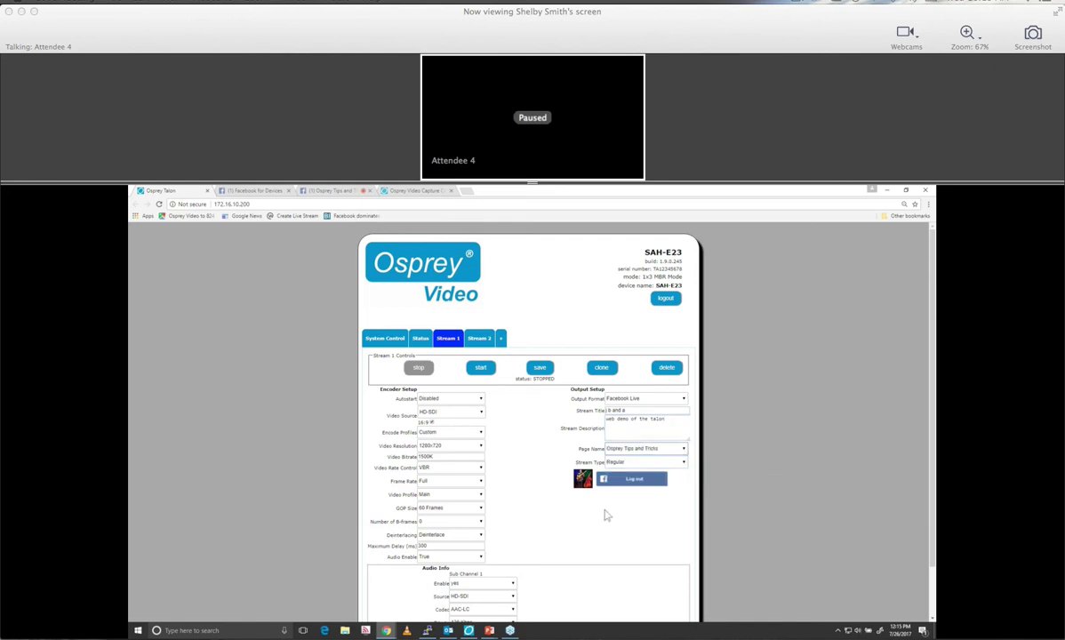
left_click(680, 465)
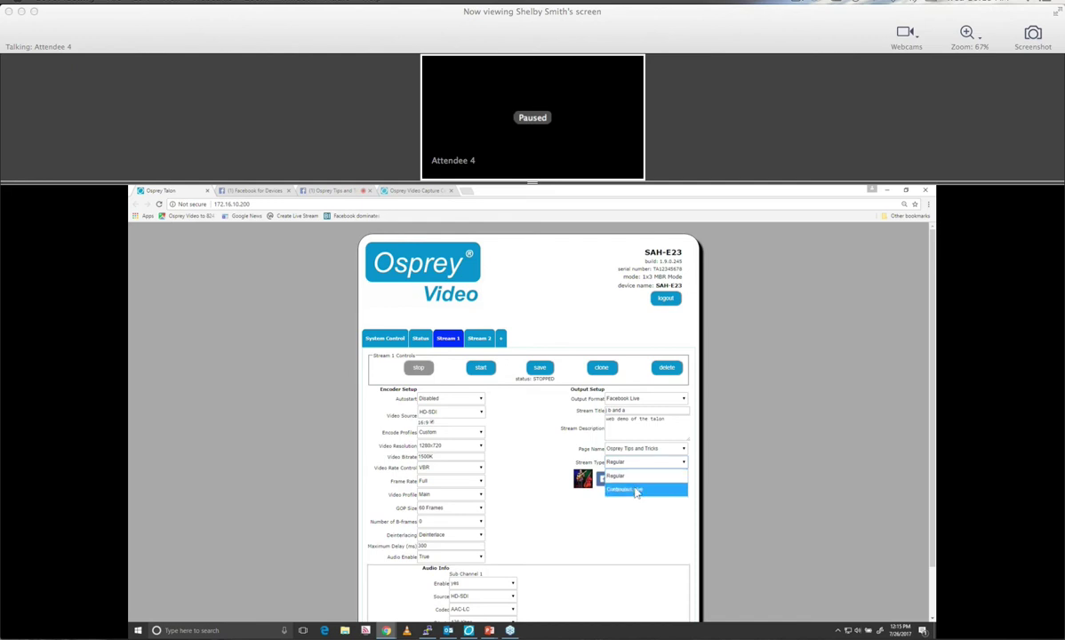
key("Return")
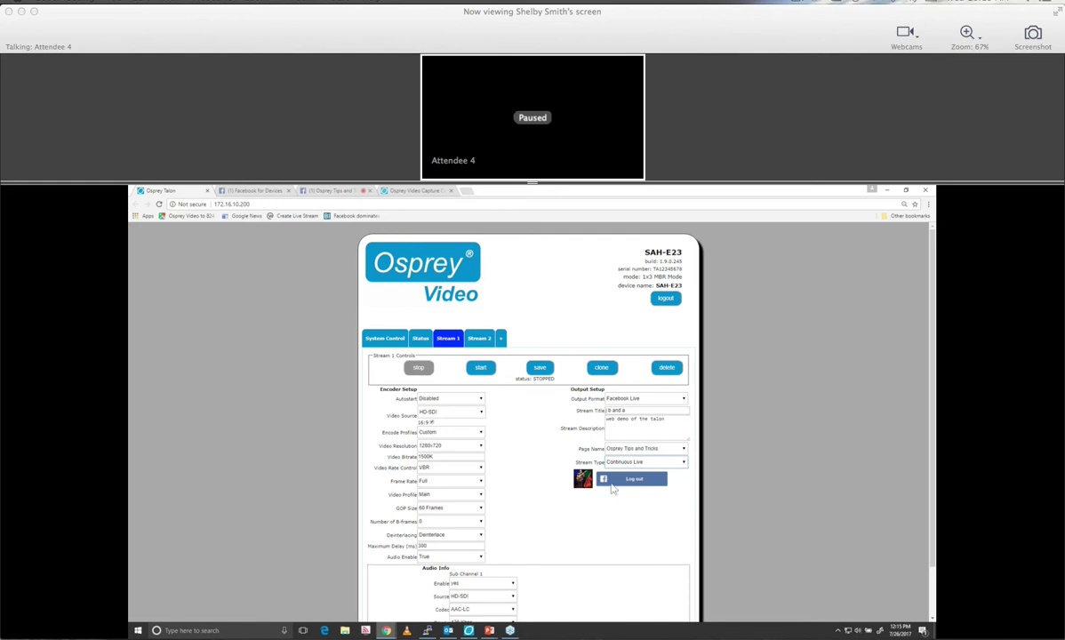
Step: Start Stream 1 so the encoder begins broadcasting live to Facebook
left_click(480, 367)
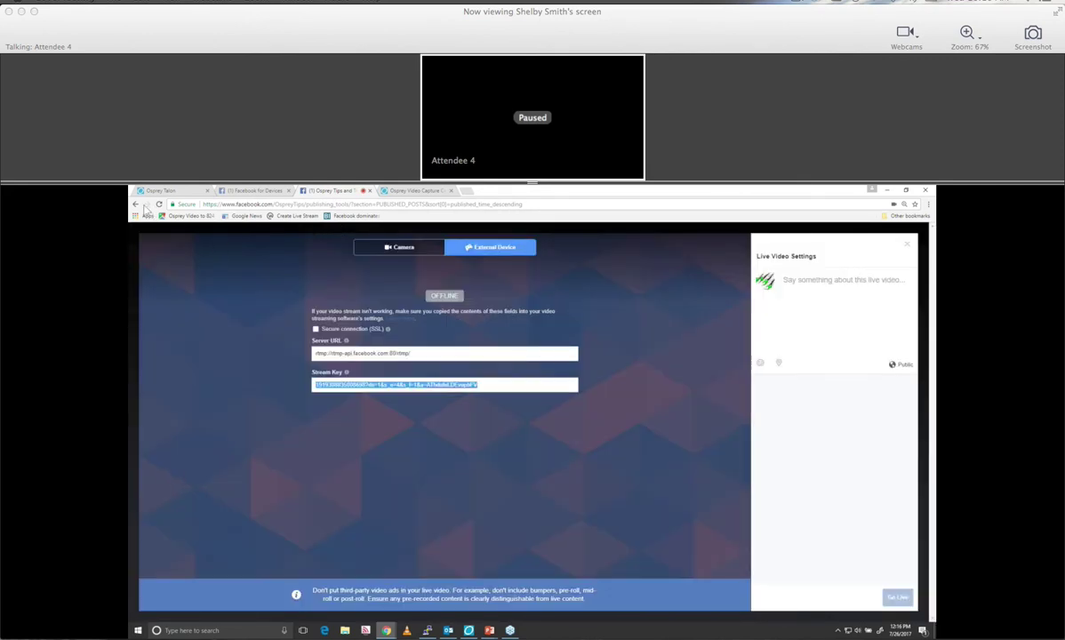
Step: Go back three pages to the Osprey Tips and Tricks Facebook home page
left_click(135, 205)
left_click(135, 204)
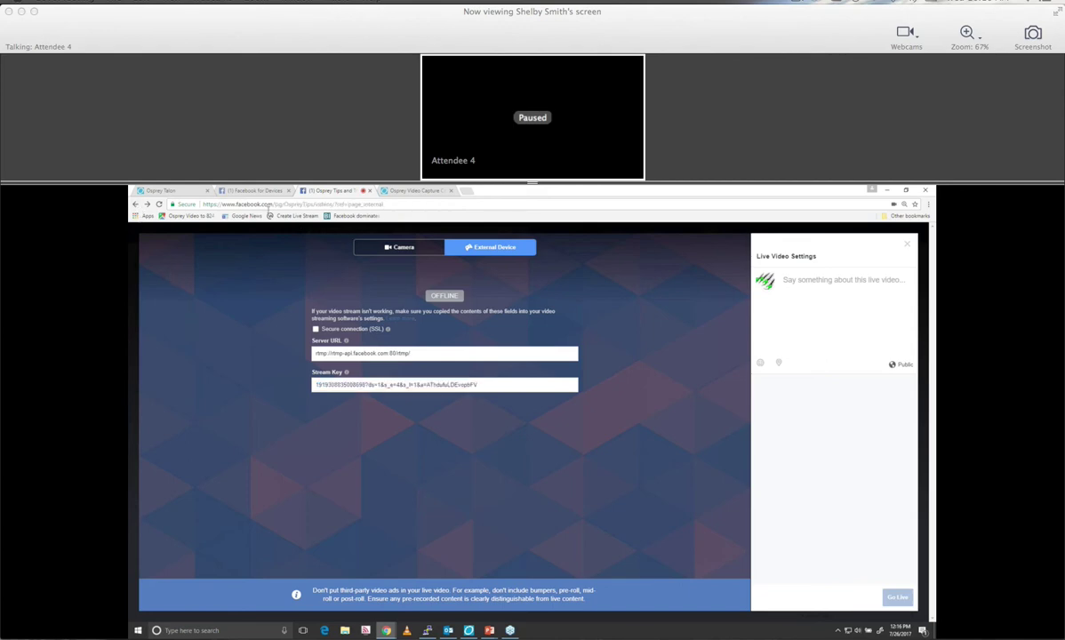
left_click(135, 204)
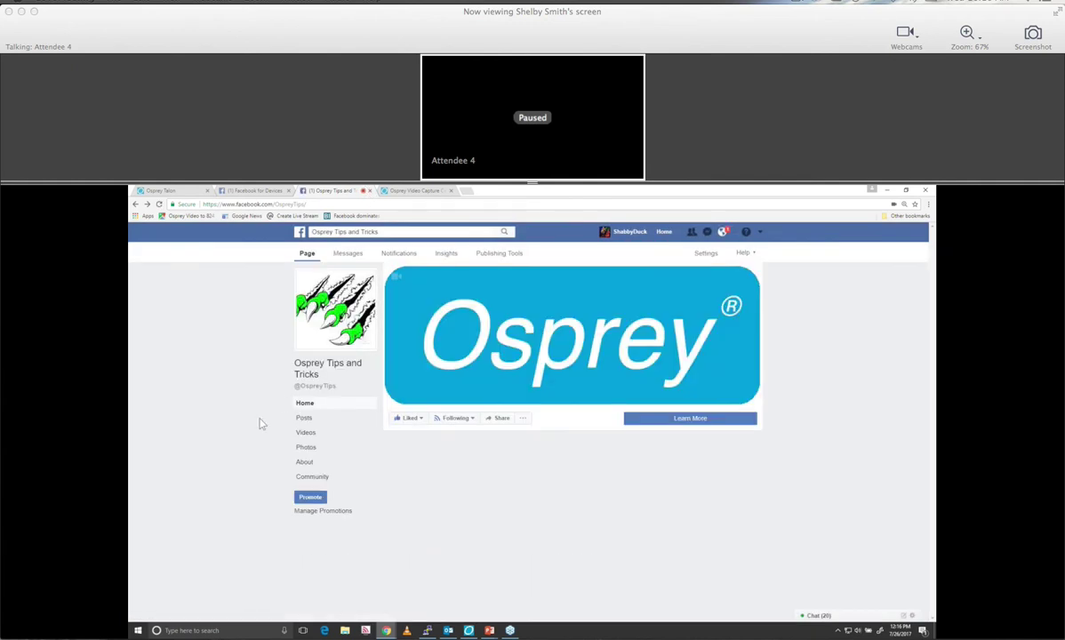
scroll(245, 422, "down", 10)
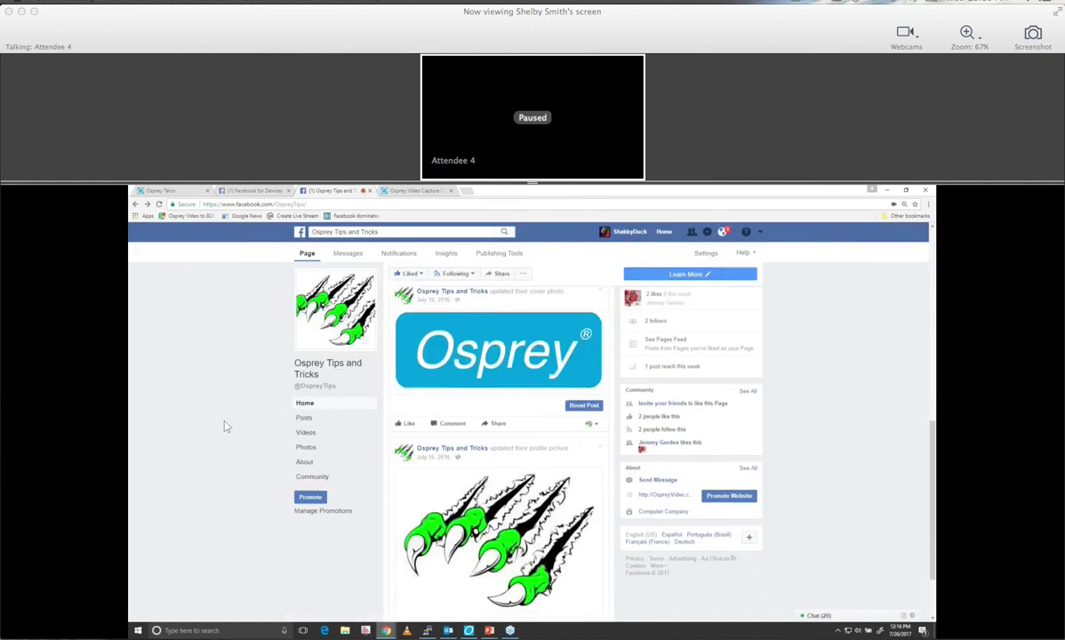
scroll(225, 433, "down", 5)
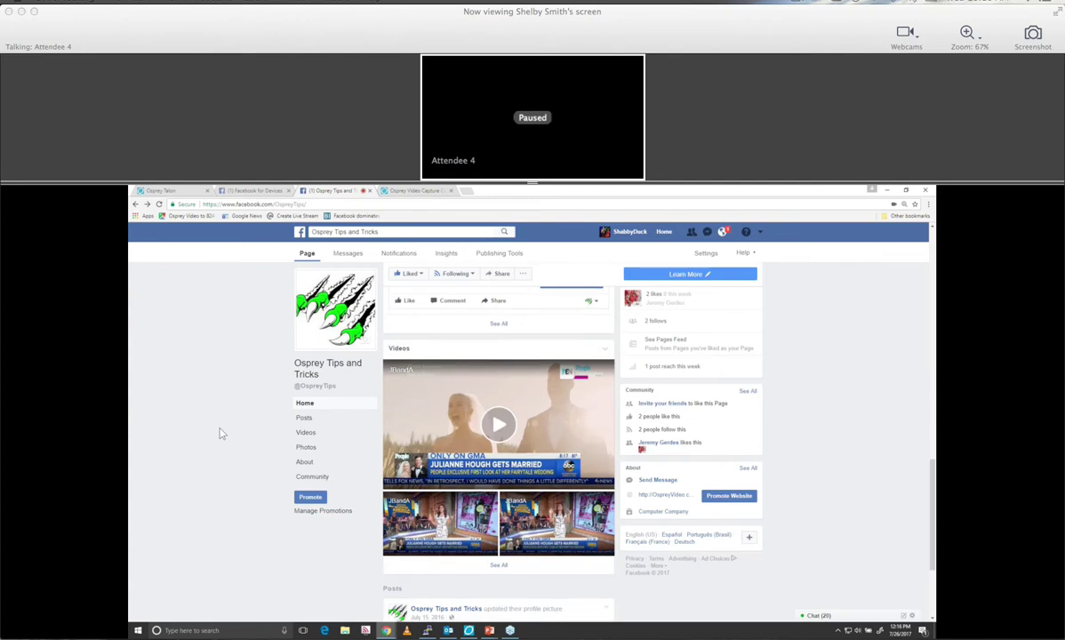
Step: Reload the page and scroll to the Videos section showing the LIVE JBandA video
right_click(219, 429)
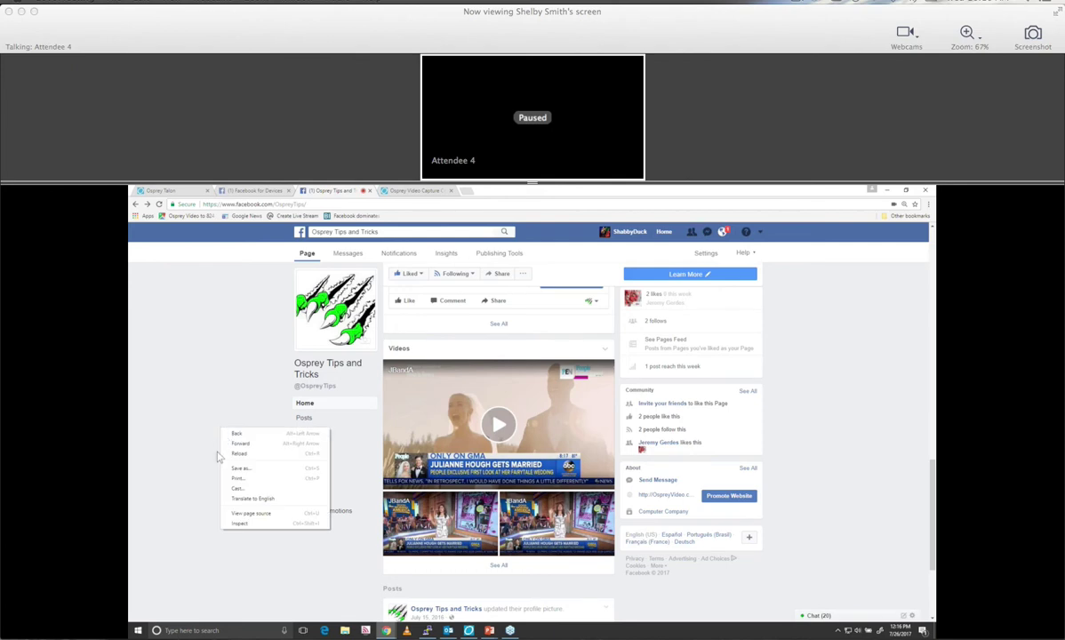
left_click(238, 452)
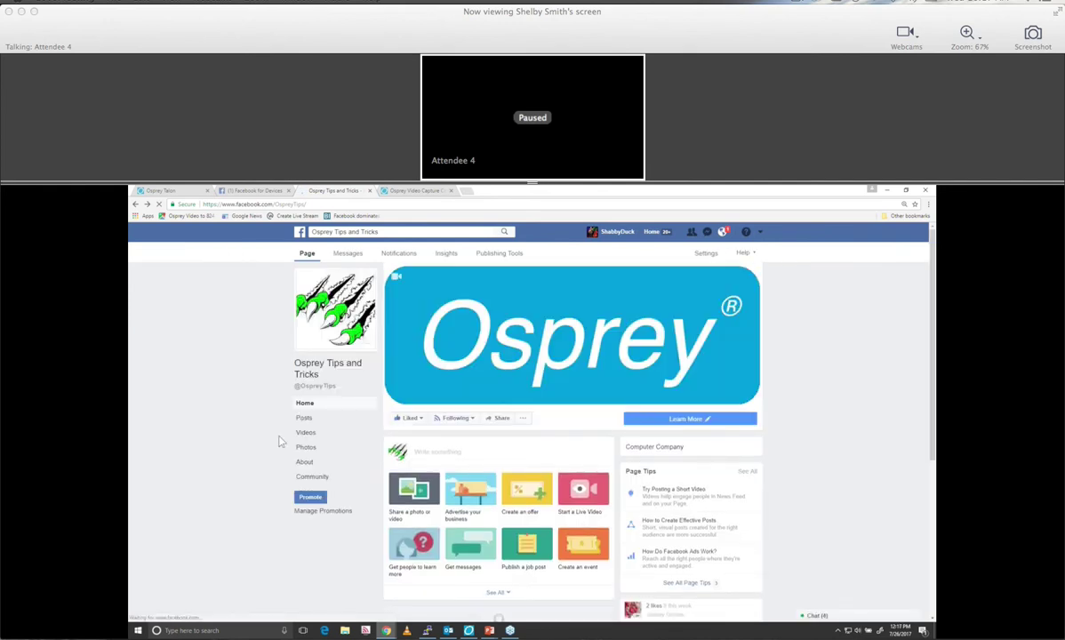
scroll(248, 449, "down", 5)
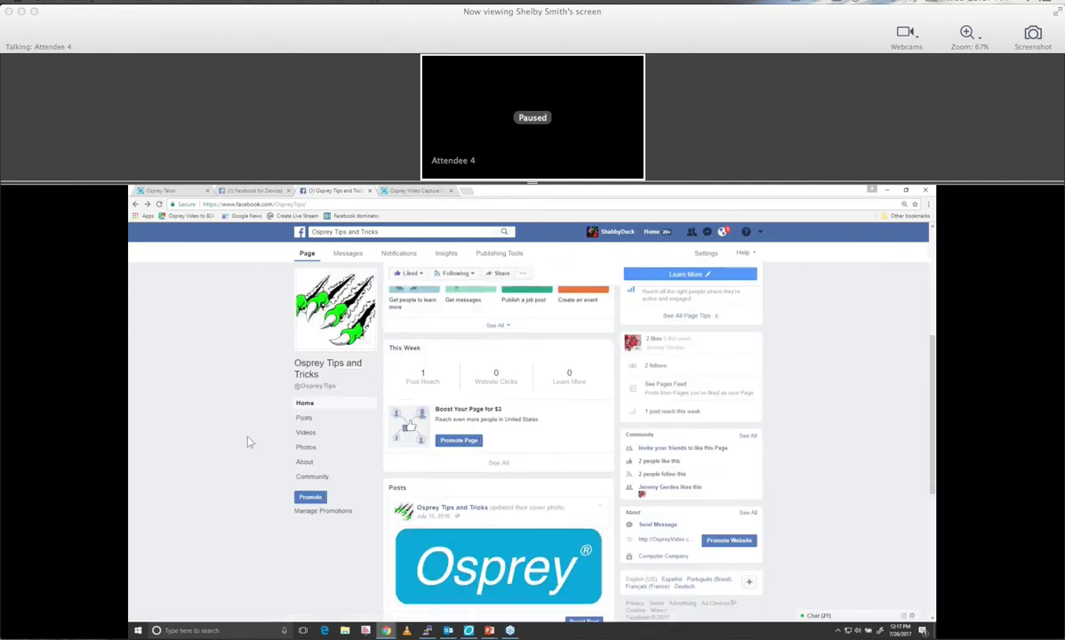
scroll(249, 447, "down", 1)
scroll(251, 444, "down", 6)
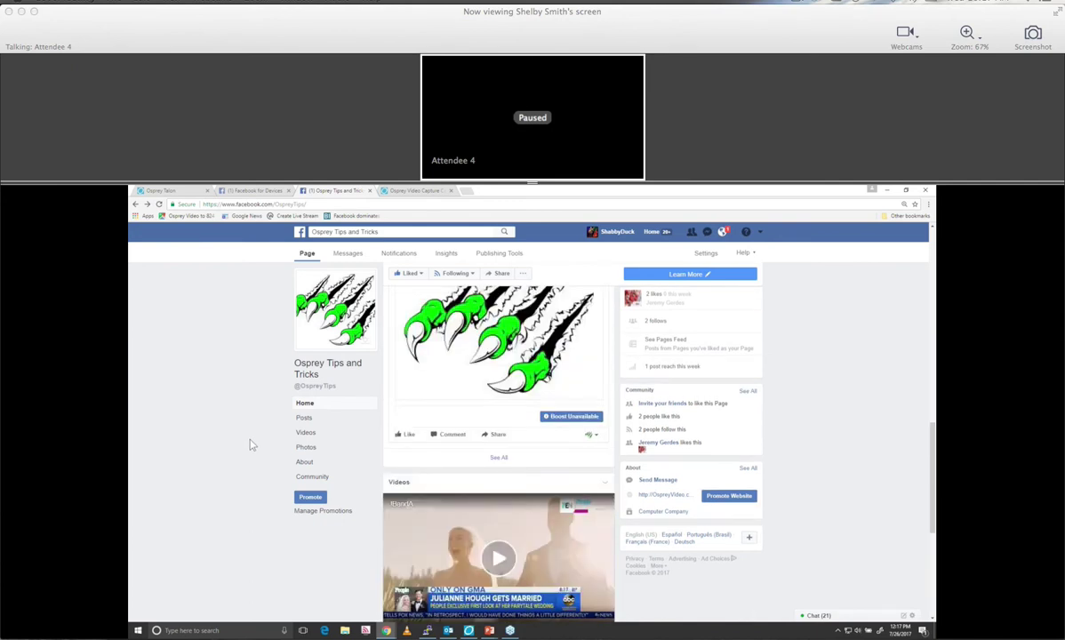
scroll(251, 444, "down", 2)
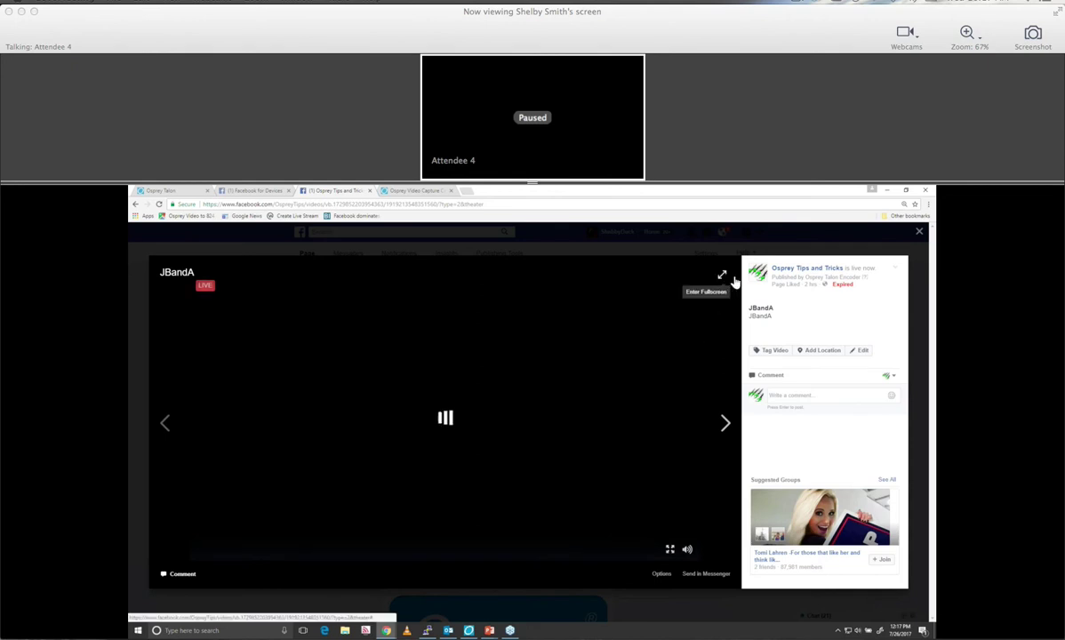
Step: Close the Facebook 'Osprey Tips and Tricks' live video tab, leaving the Osprey Talon encoders page
left_click(256, 192)
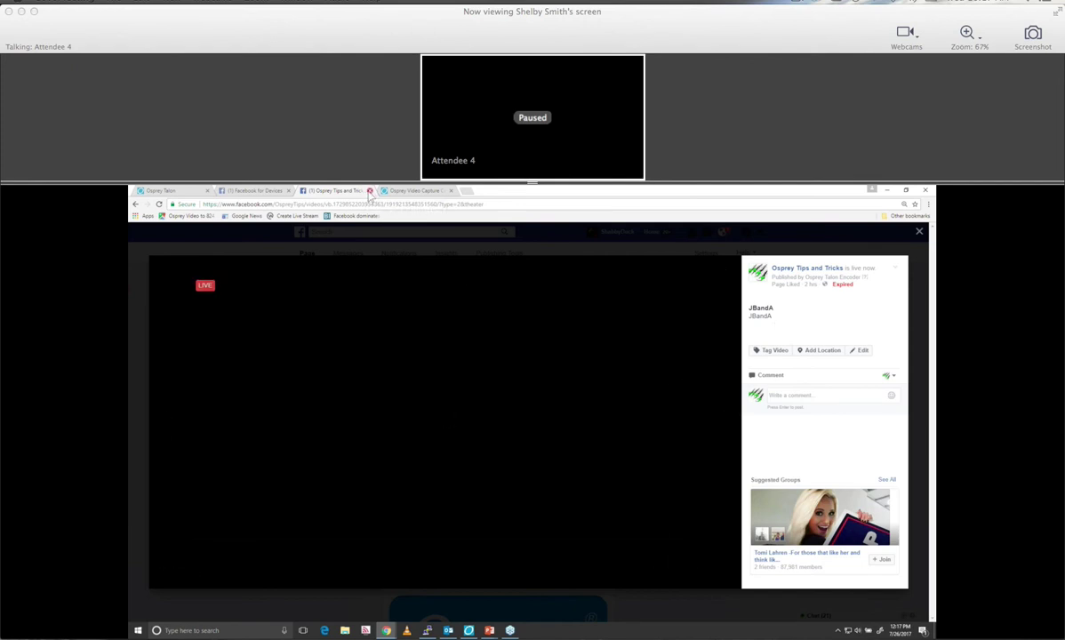
left_click(370, 191)
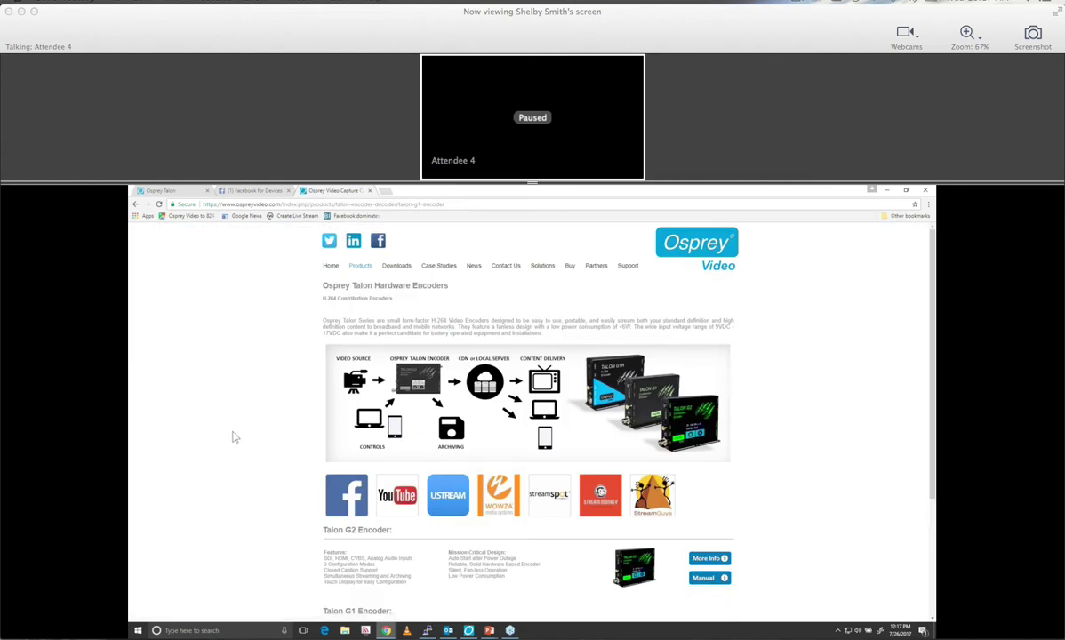
Step: Show the Talon Status page reporting 1280x720 at 60 fps and the Facebook RTMP stream sending frames
left_click(169, 191)
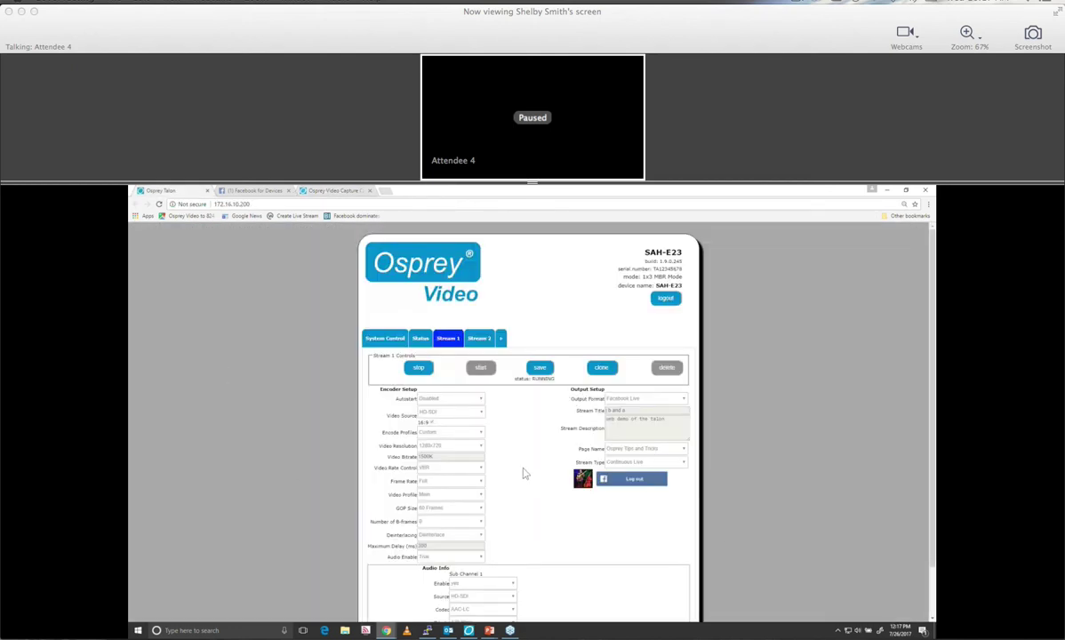
left_click(422, 339)
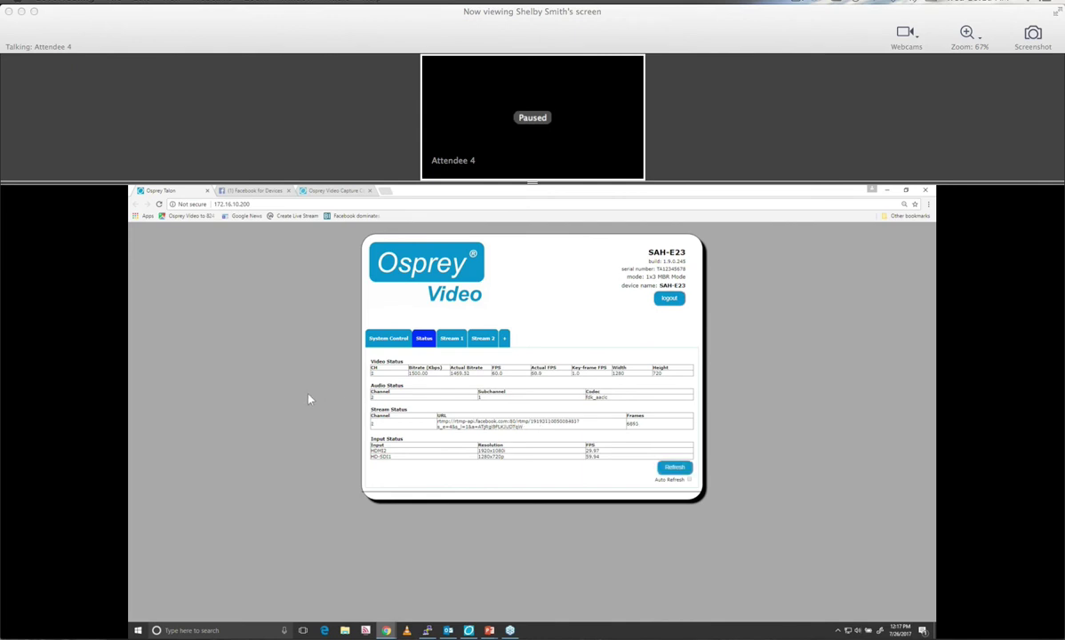
Step: Review Stream 1's running Facebook Live settings, then bring up the presentation slides
left_click(451, 338)
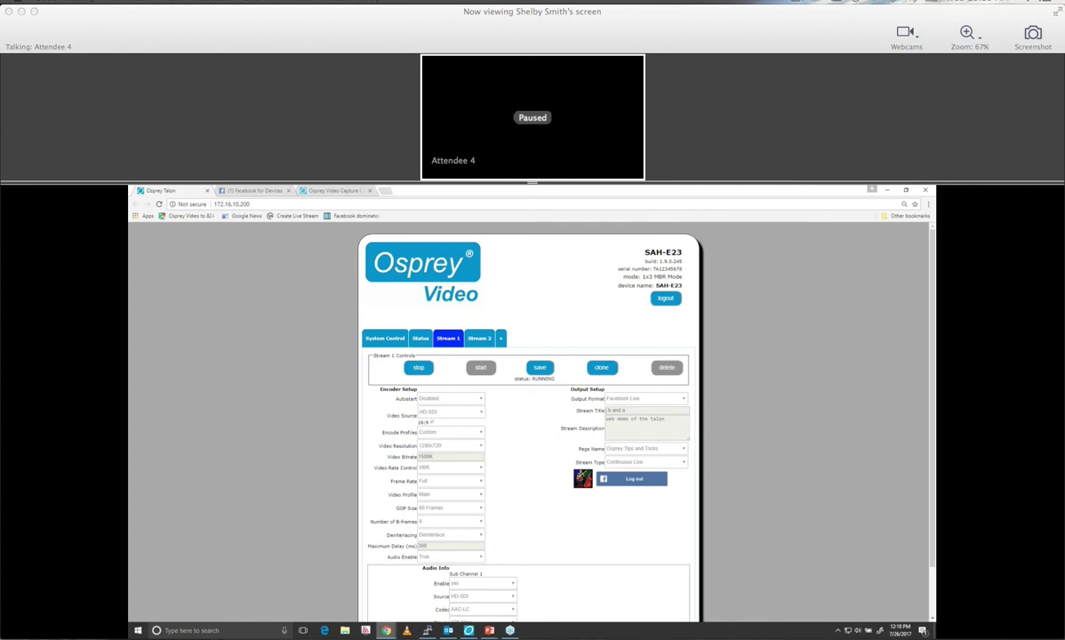
left_click(510, 630)
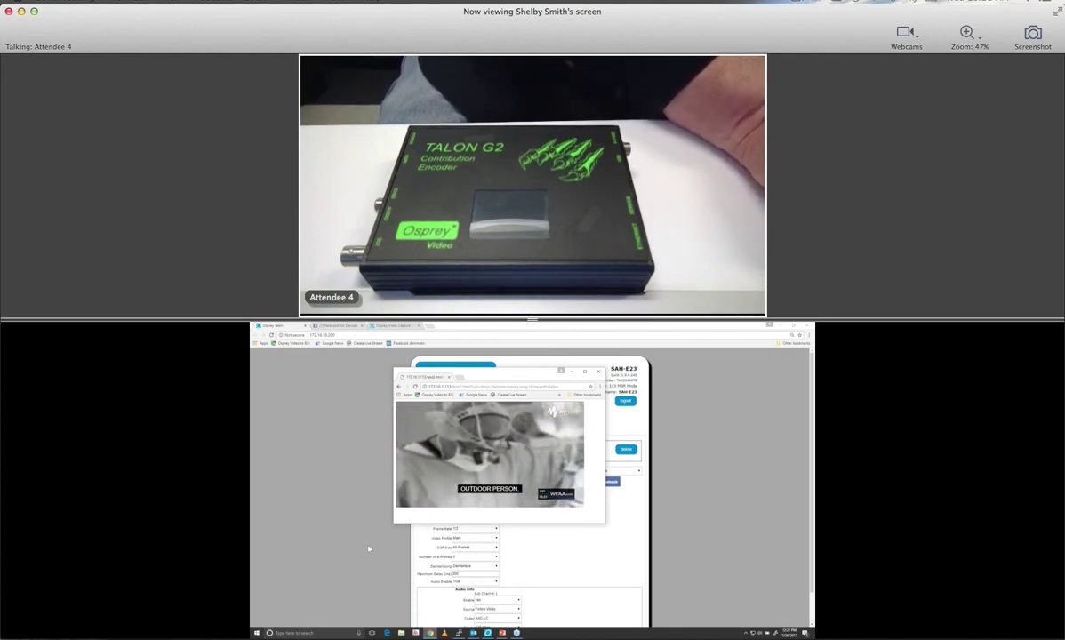
Step: Watch the captioned stream playing in the preview popup player
mouse_move(561, 503)
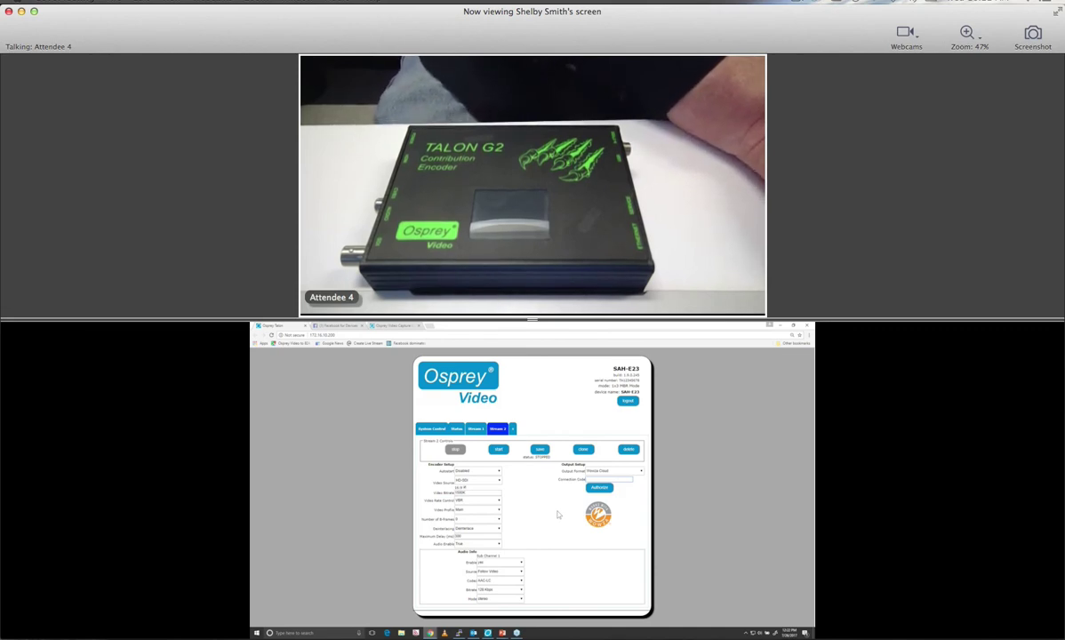
left_click(613, 470)
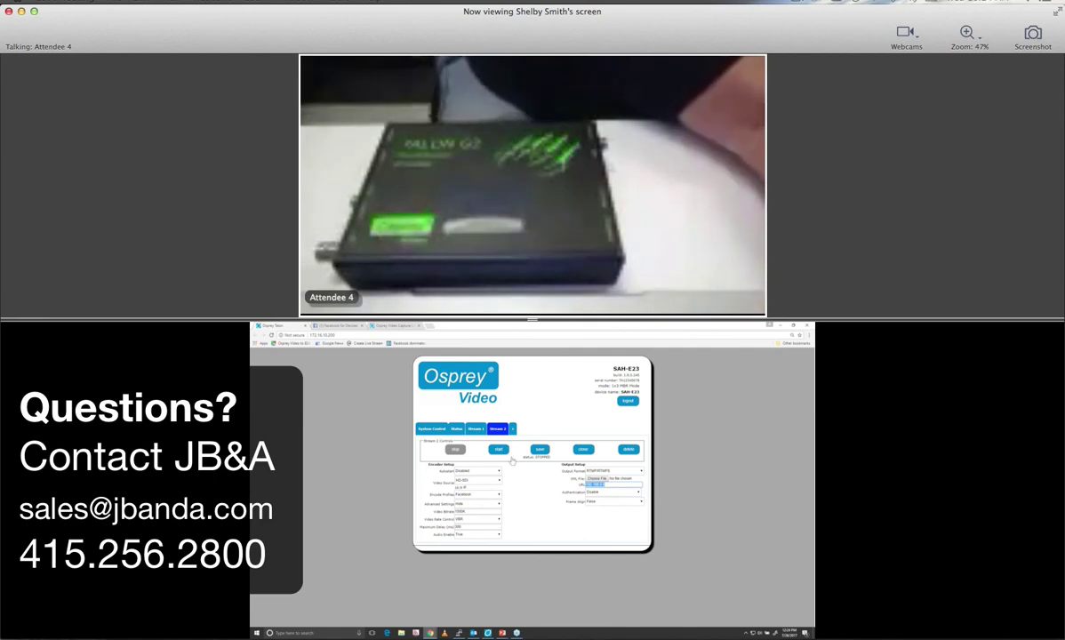
Step: Show Stream 1, whose Facebook Live output to Osprey Tips and Tricks reads RUNNING
left_click(478, 432)
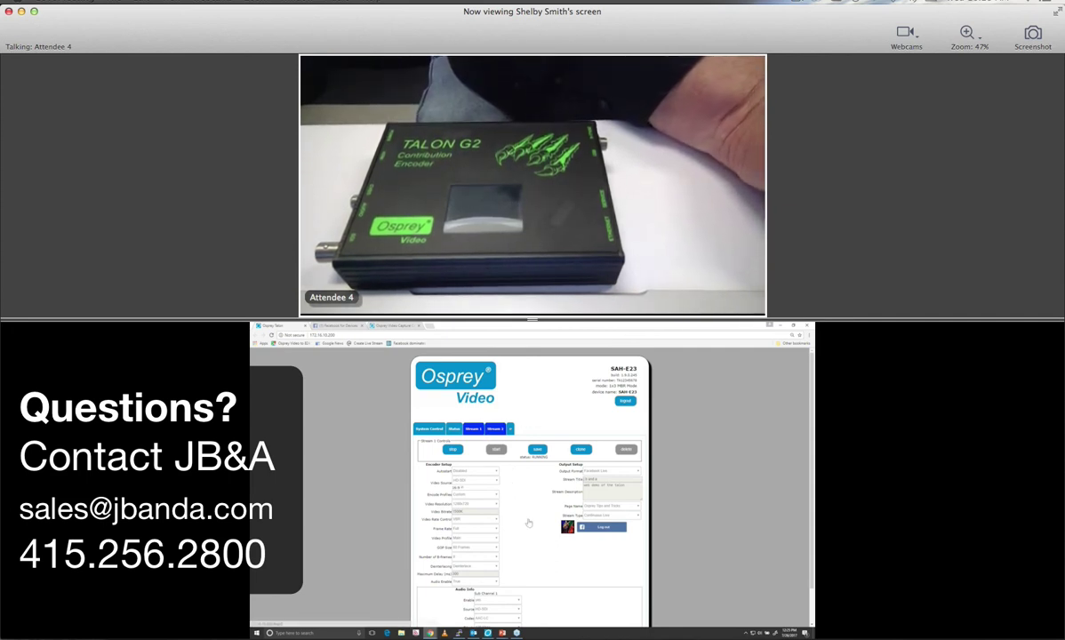
Step: Switch to Stream 2 to review its RTMP/Wowza output and Audio Info settings
left_click(496, 429)
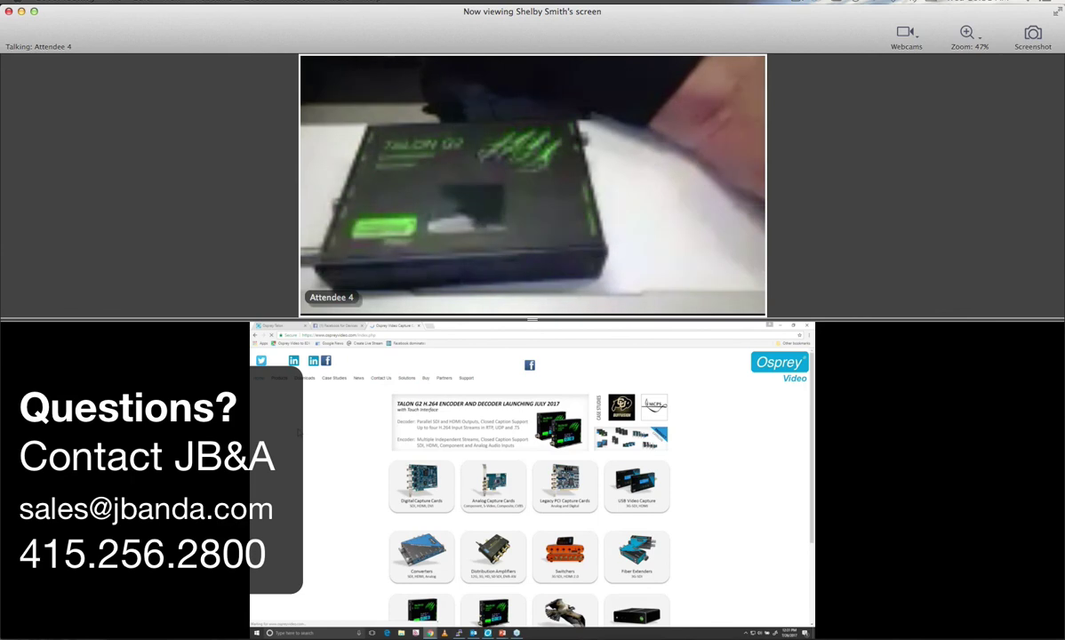
scroll(695, 532, "down", 2)
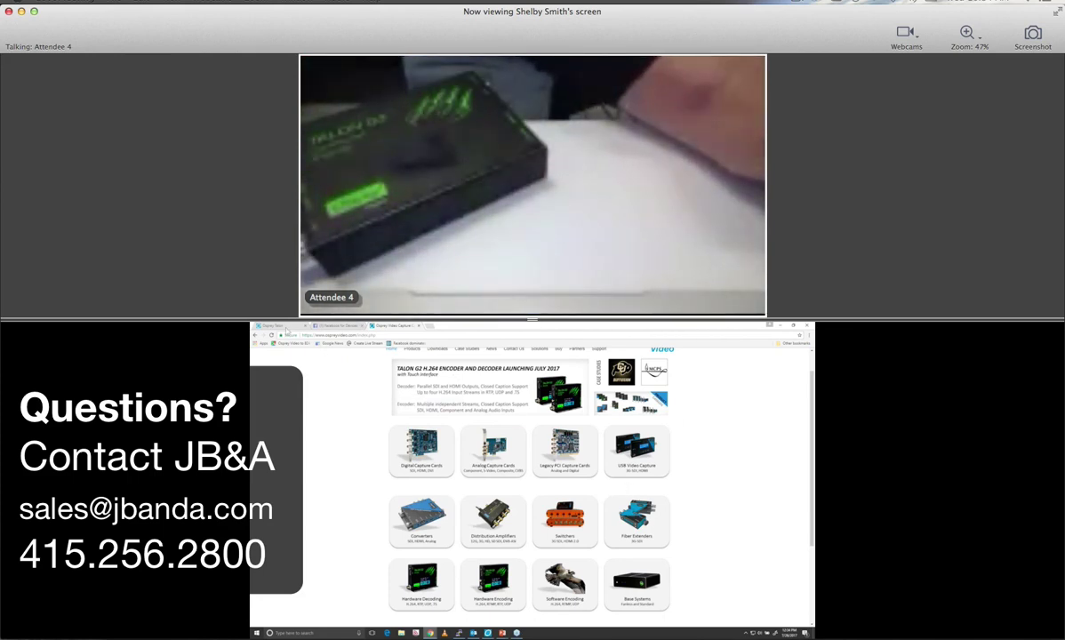
Step: Check Stream 2's Audio Source choices, leaving audio sub-channel 1 on Follow Video
left_click(266, 325)
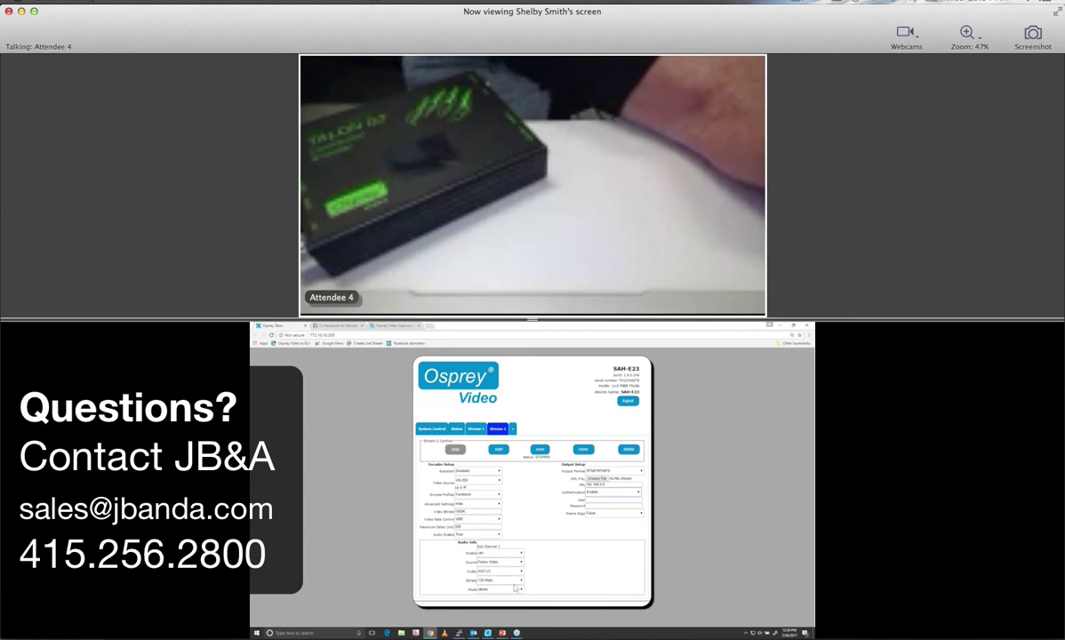
left_click(521, 563)
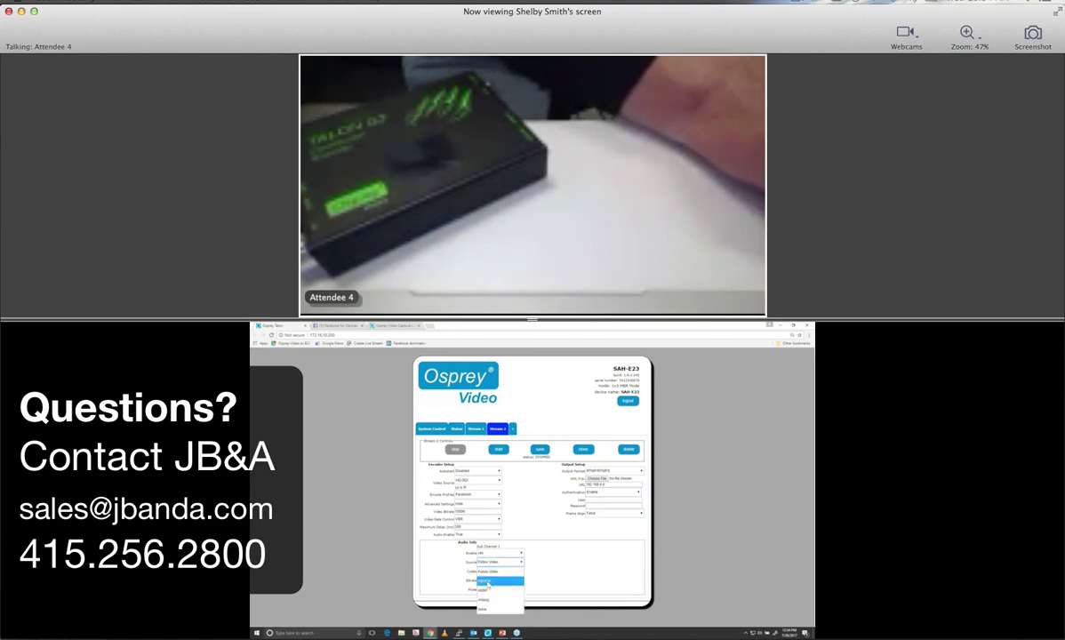
left_click(345, 563)
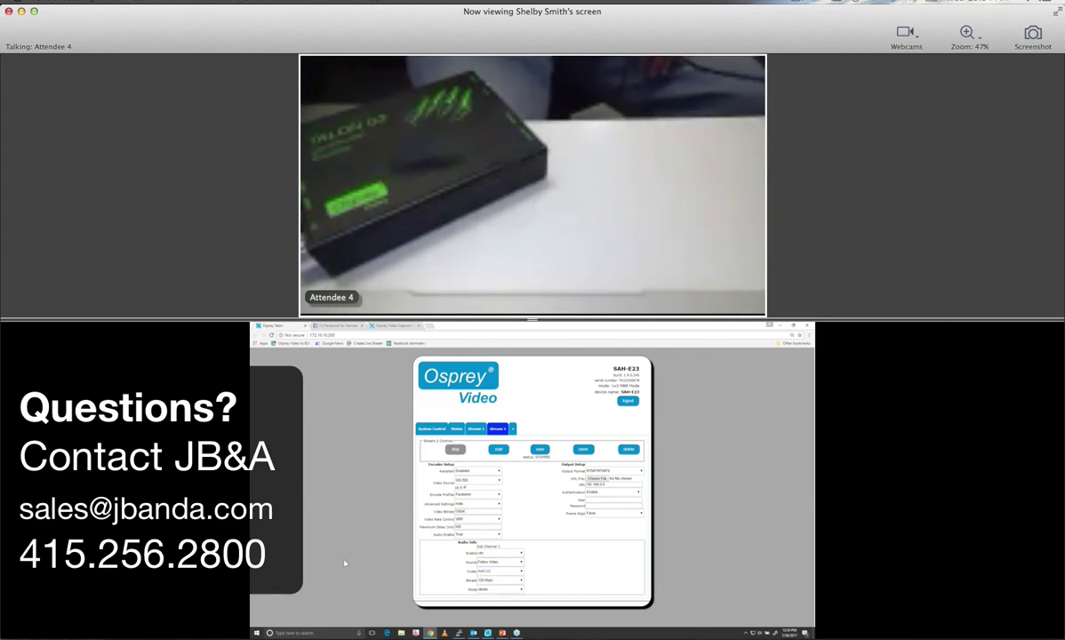